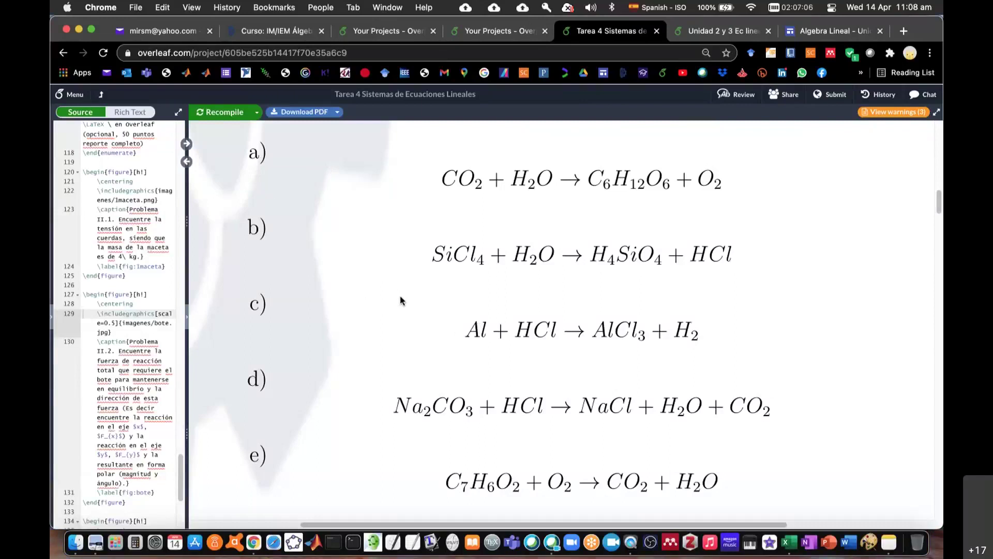
- Draw a blue box around equation c), Al + HCl → AlCl3 + H2, in the PDF preview
left_click_drag(400, 295, 774, 337)
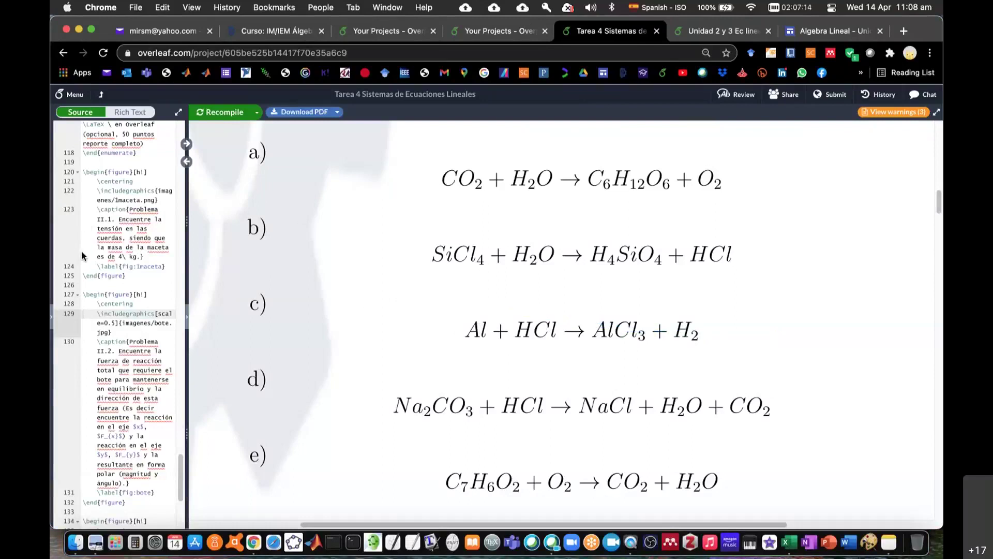
mouse_move(417, 294)
left_mouse_down()
mouse_move(779, 369)
mouse_move(762, 370)
left_mouse_up()
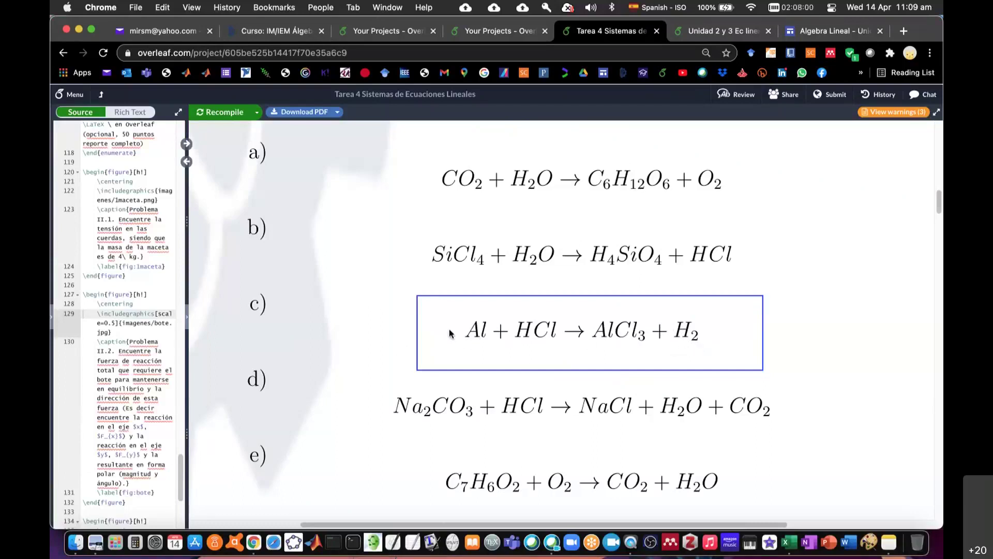
- Write a, b, c, d over Al, HCl, AlCl3 and H2, and start an Al note in the margin
left_click_drag(454, 321, 458, 334)
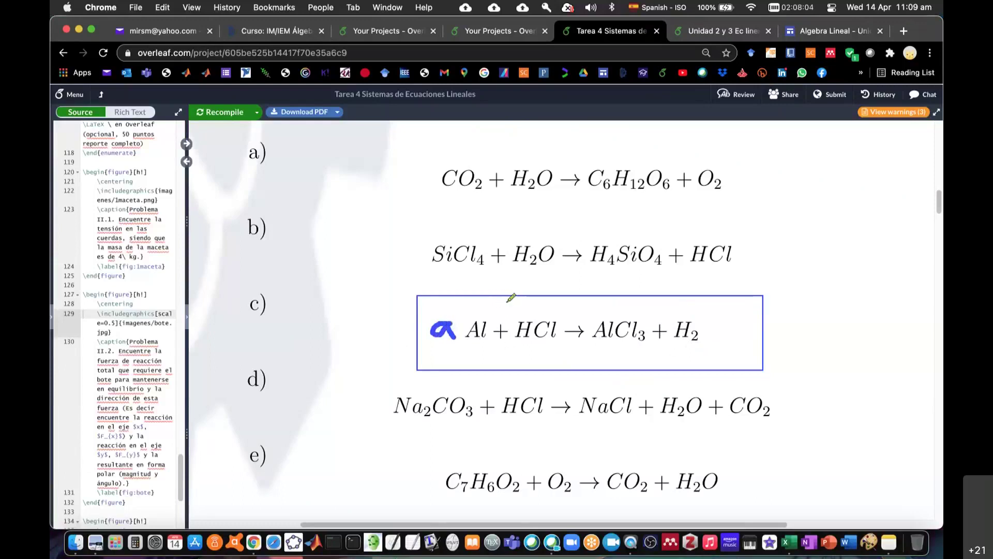
left_click_drag(507, 302, 510, 309)
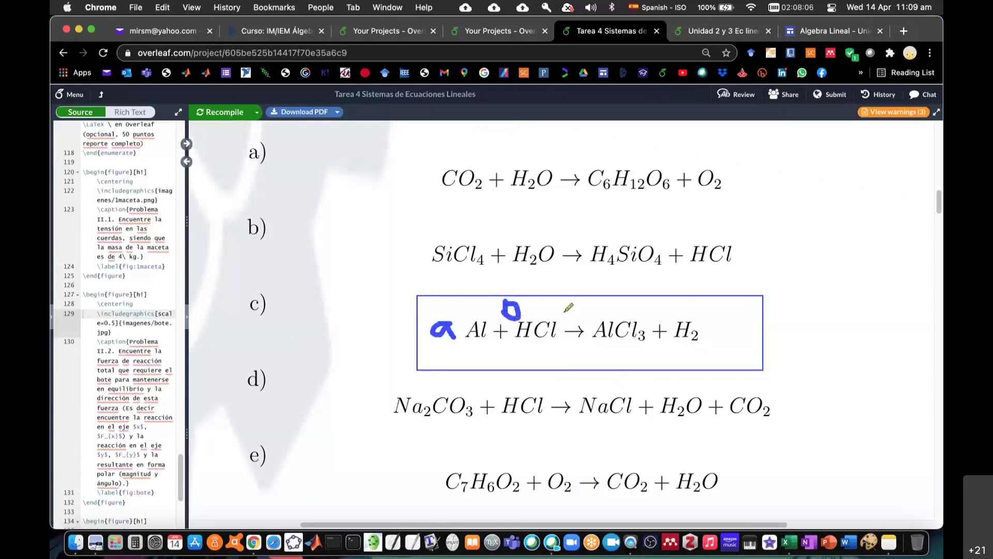
left_click_drag(591, 307, 591, 319)
left_click_drag(675, 308, 680, 294)
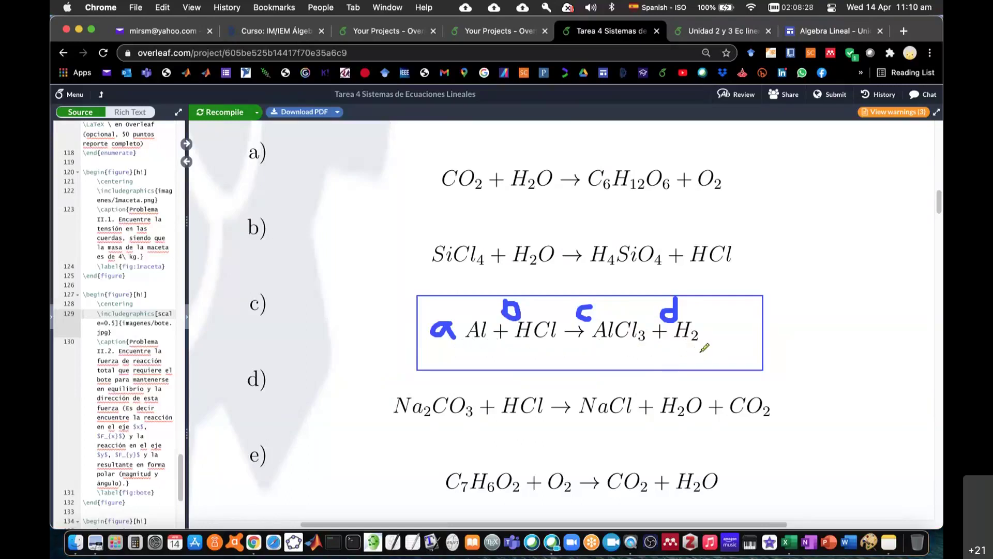
mouse_move(805, 309)
left_mouse_down()
mouse_move(812, 270)
mouse_move(830, 306)
left_mouse_up()
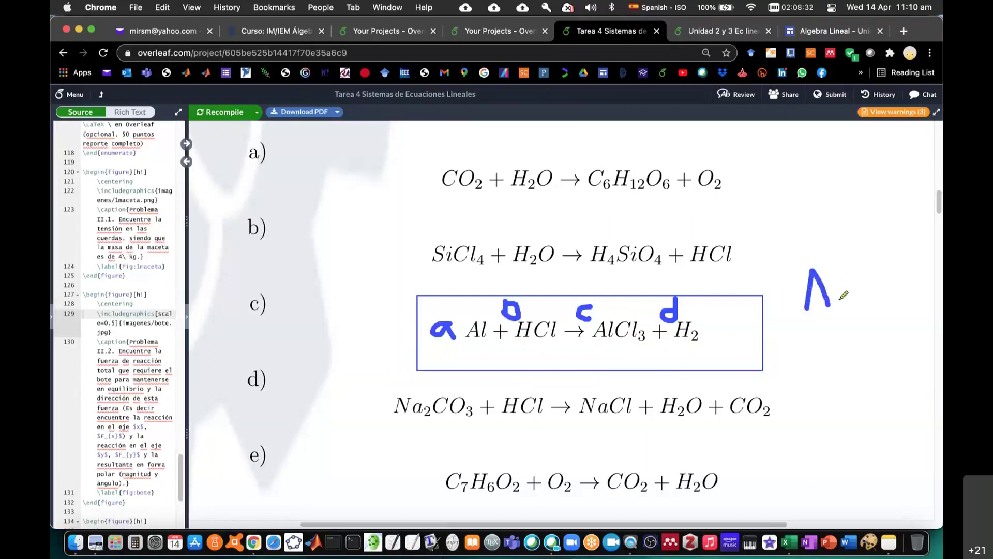
- List Al, H and Cl down the right margin with a 3 next to Al
mouse_move(838, 268)
left_mouse_down()
mouse_move(839, 300)
mouse_move(829, 280)
left_mouse_up()
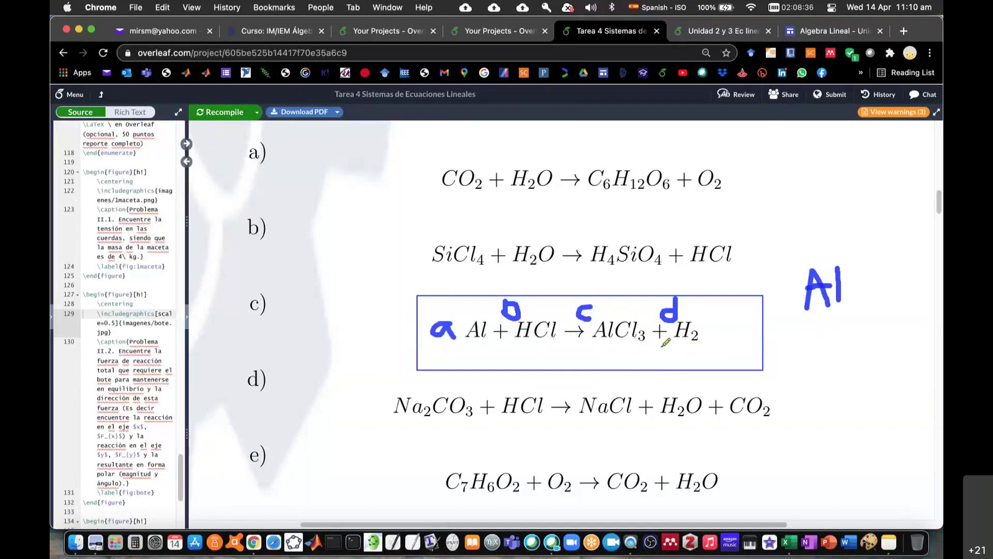
mouse_move(820, 329)
left_mouse_down()
mouse_move(823, 371)
mouse_move(840, 351)
mouse_move(845, 365)
left_mouse_up()
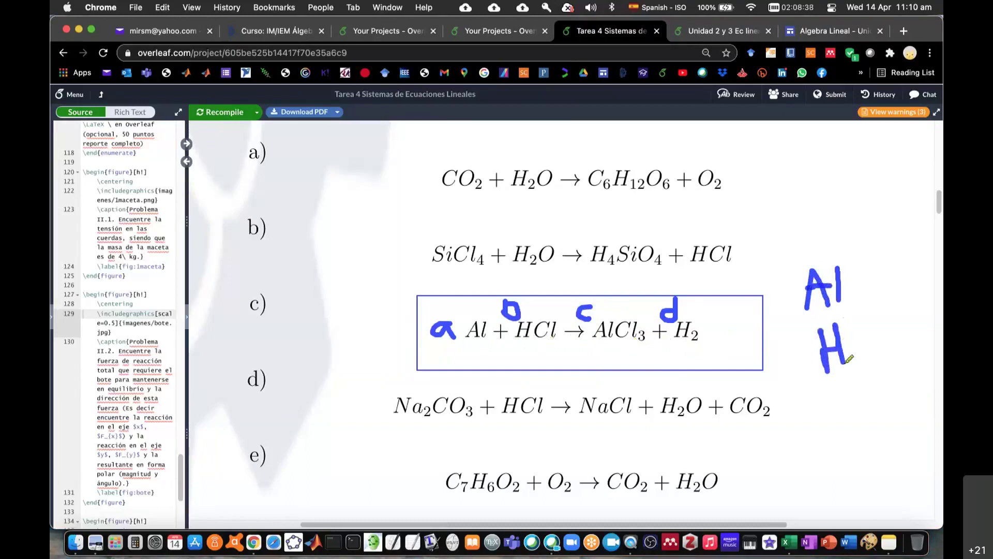
mouse_move(841, 399)
left_mouse_down()
mouse_move(834, 423)
mouse_move(849, 389)
left_mouse_up()
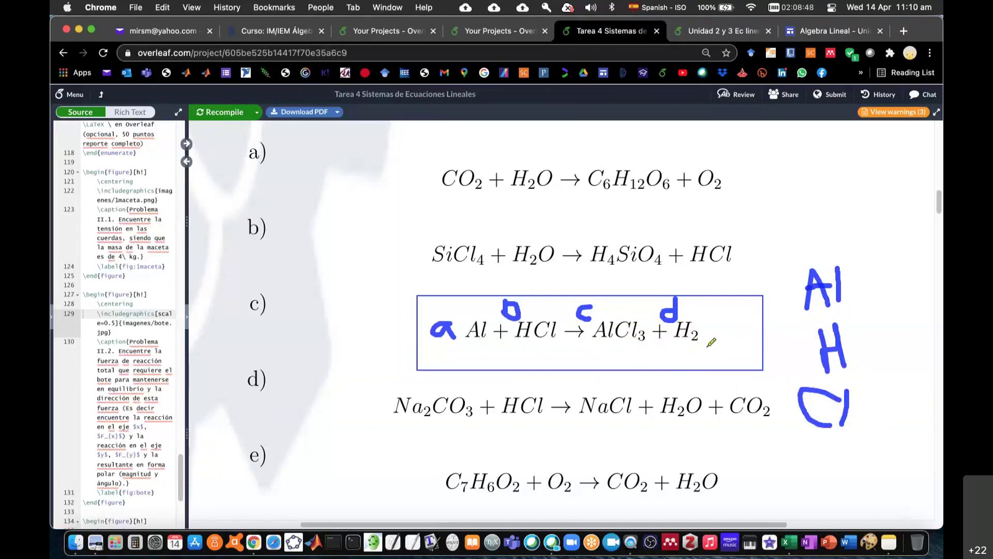
left_click_drag(874, 291, 883, 337)
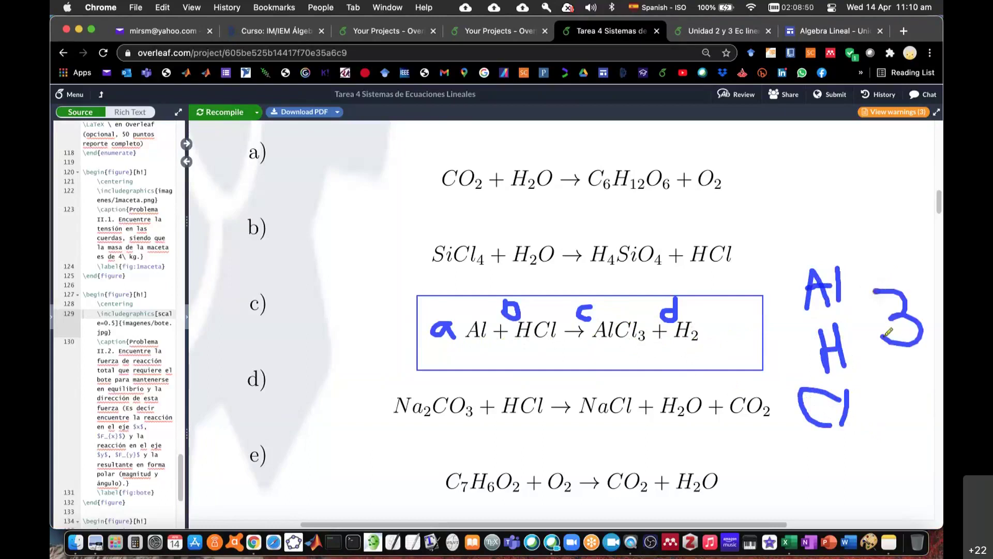
left_click_drag(358, 291, 358, 349)
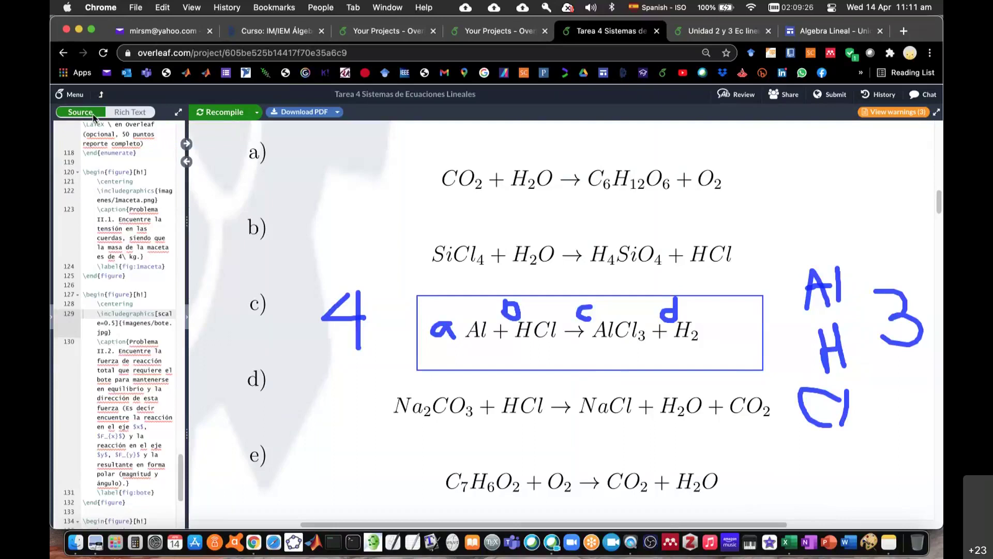
- Add a new sheet to the workbook and name it Balanceo 2
left_click(789, 542)
left_click(339, 506)
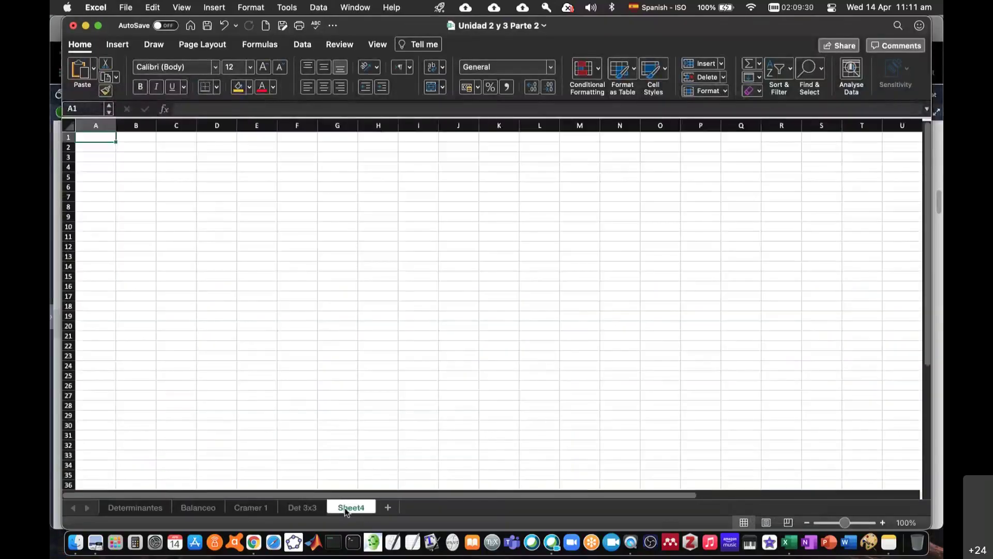
type("Balanceo")
key("Return")
type("2")
key("Return")
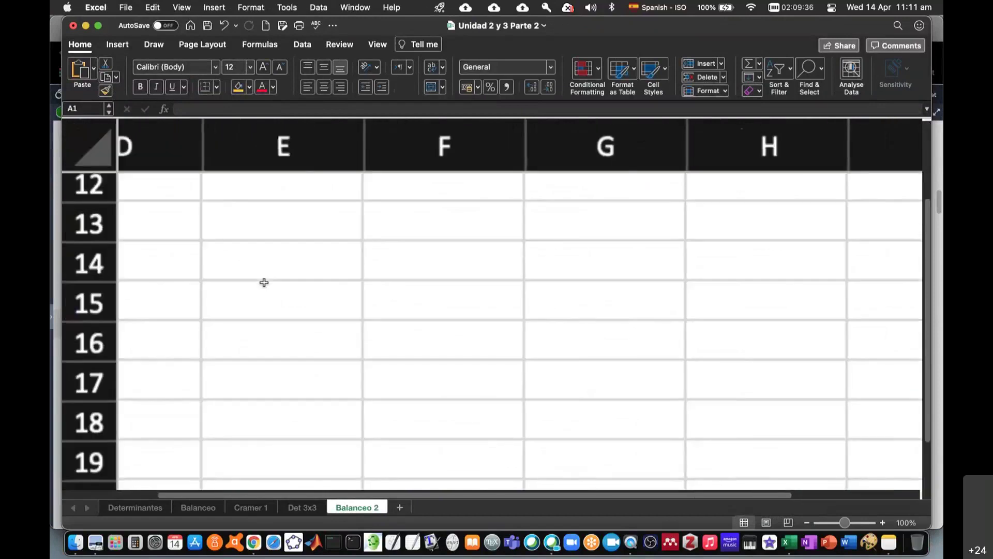
- Enter the row labels Ec Al, Ec H and Ec Cl in A2:A4
scroll(264, 282, "up", 5)
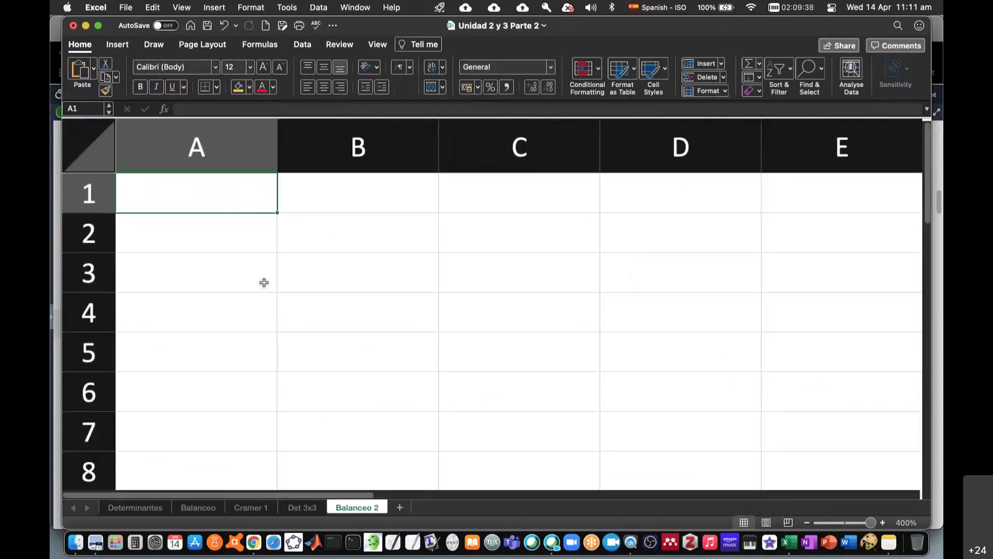
key("super+Tab")
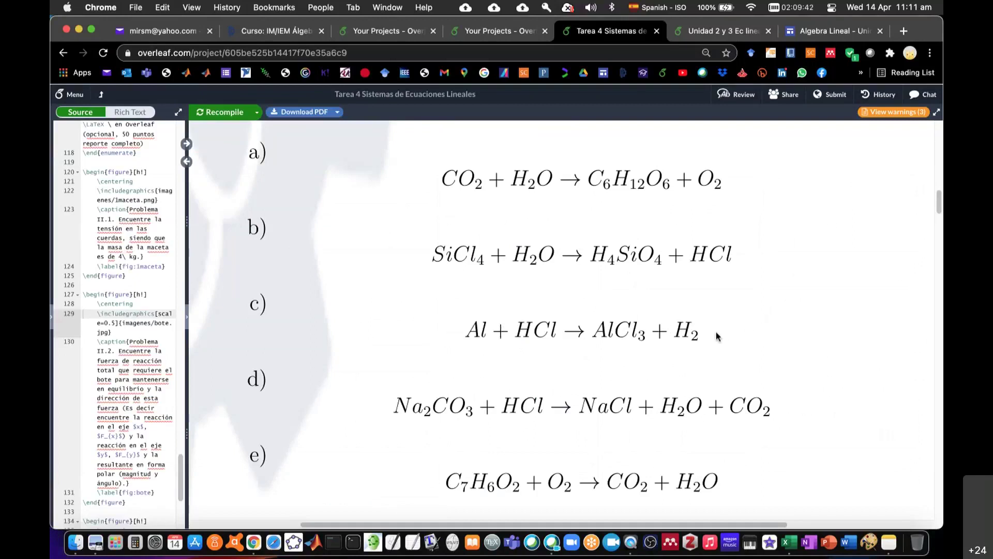
key("super+Tab")
left_click(203, 238)
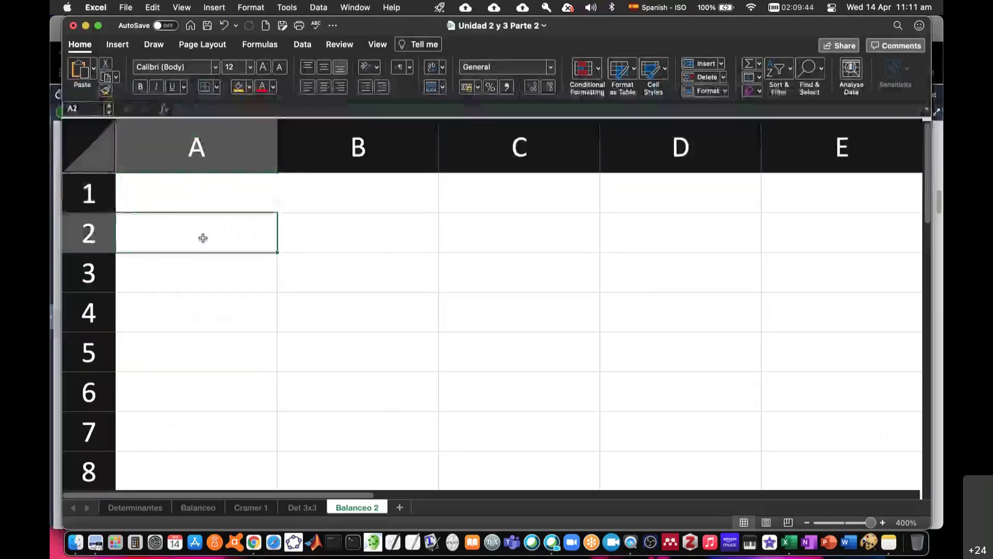
type("Ec")
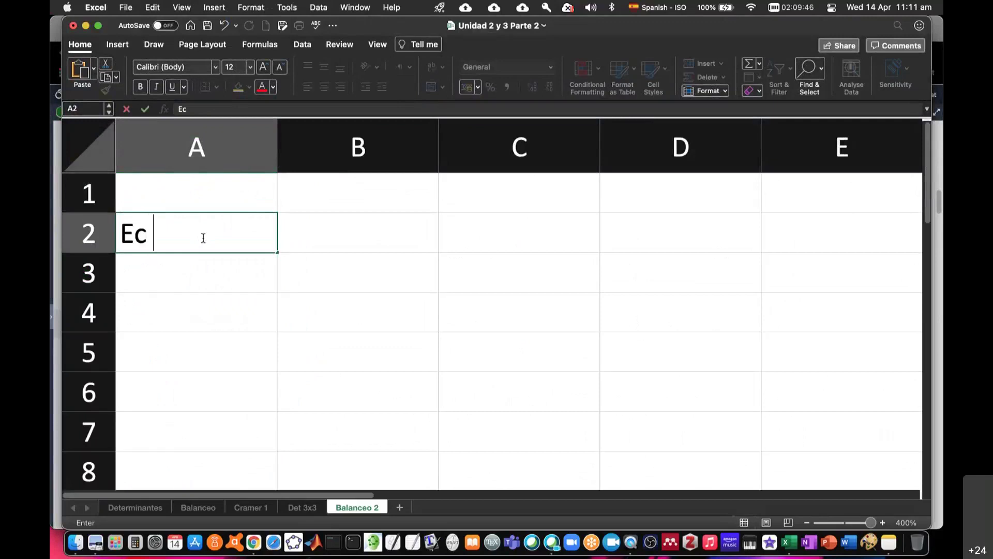
type(" Al")
key("Return")
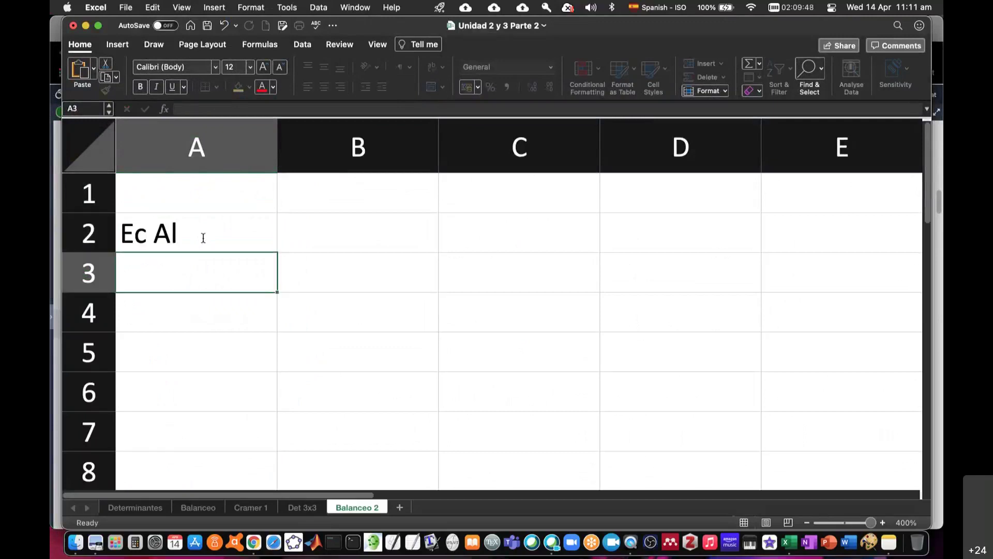
type("Ec")
key("BackSpace")
type("H")
key("Return")
type("Ec ")
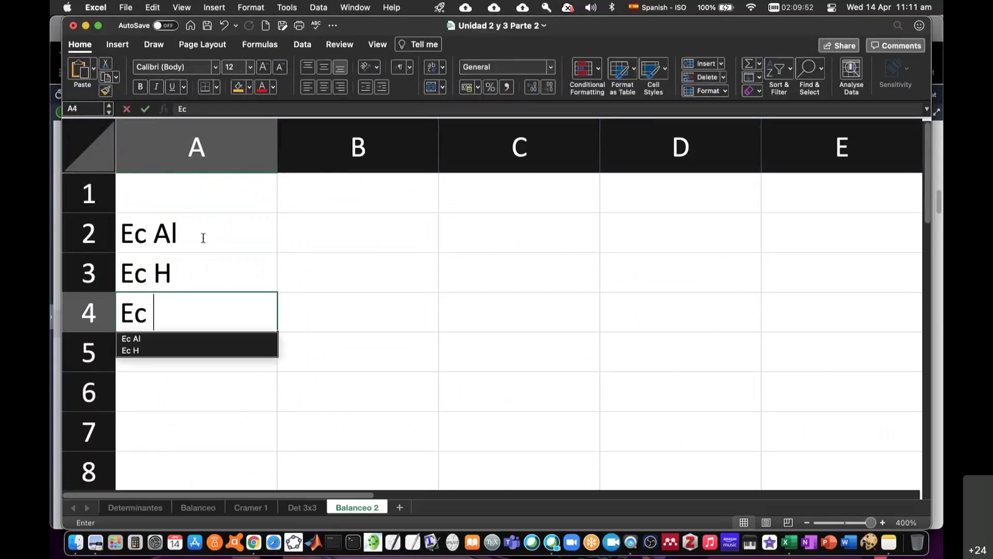
type("Cl")
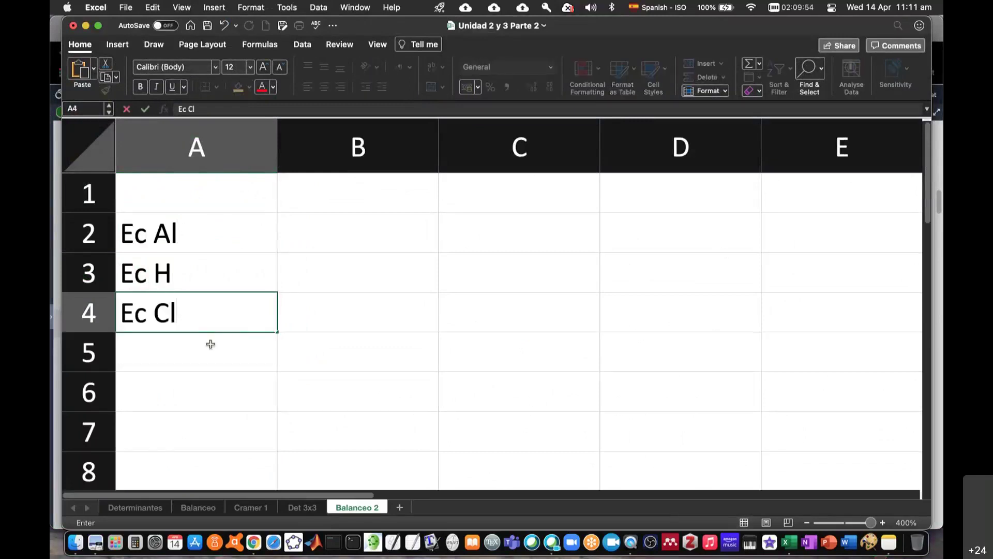
left_click(329, 200)
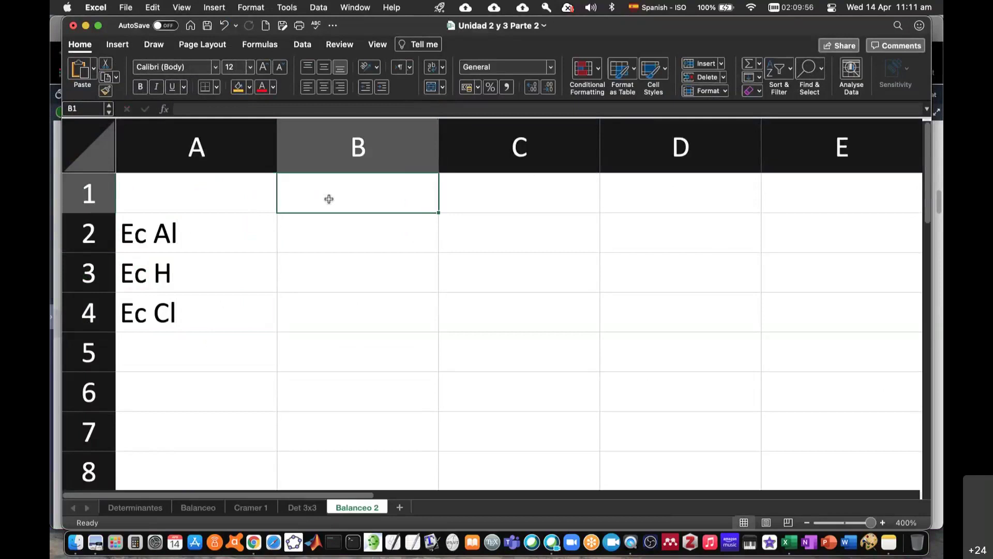
- Enter the coefficient headers a, b, c, d in B1:E1
key("super+Tab")
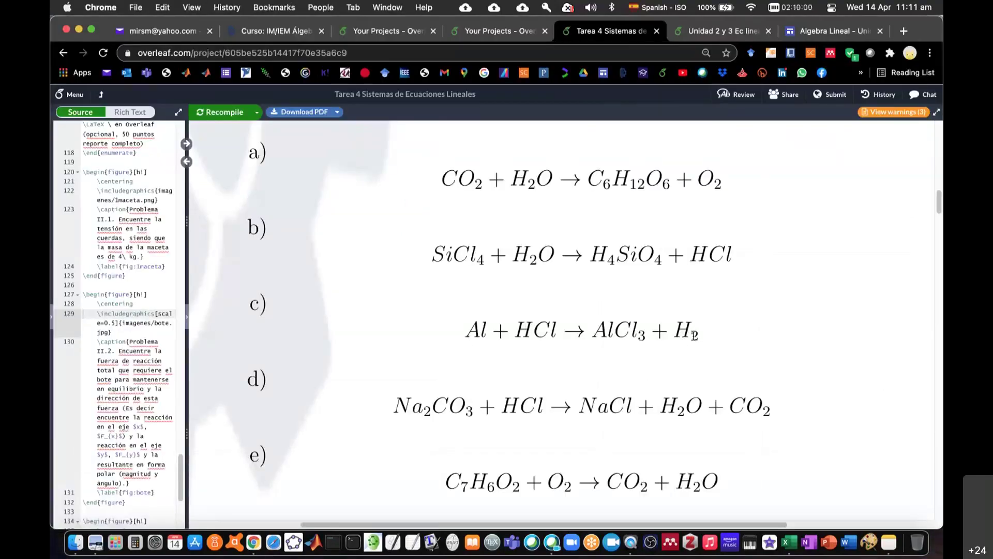
key("super+Tab")
type("a")
key("Tab")
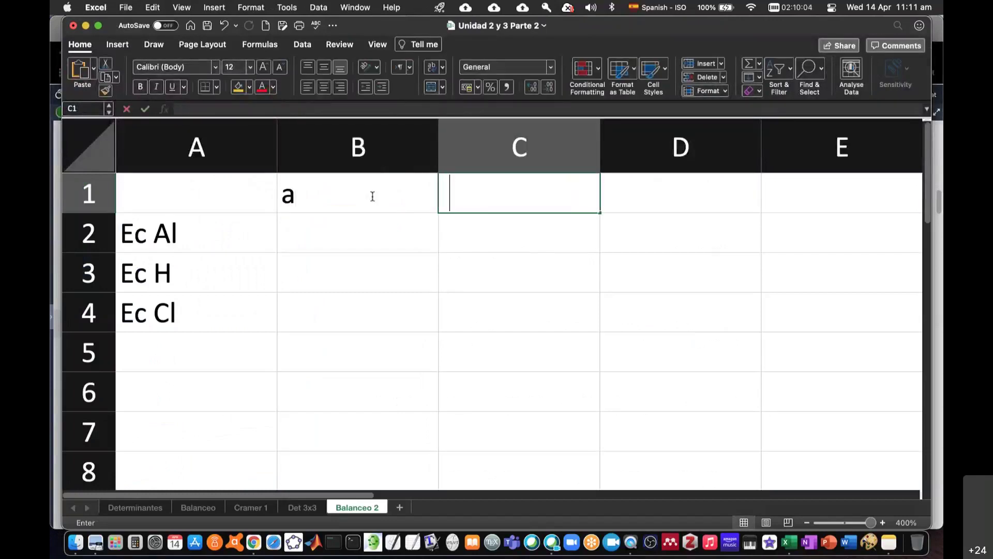
type("b")
key("Tab")
type("c")
key("Tab")
type("d")
key("Tab")
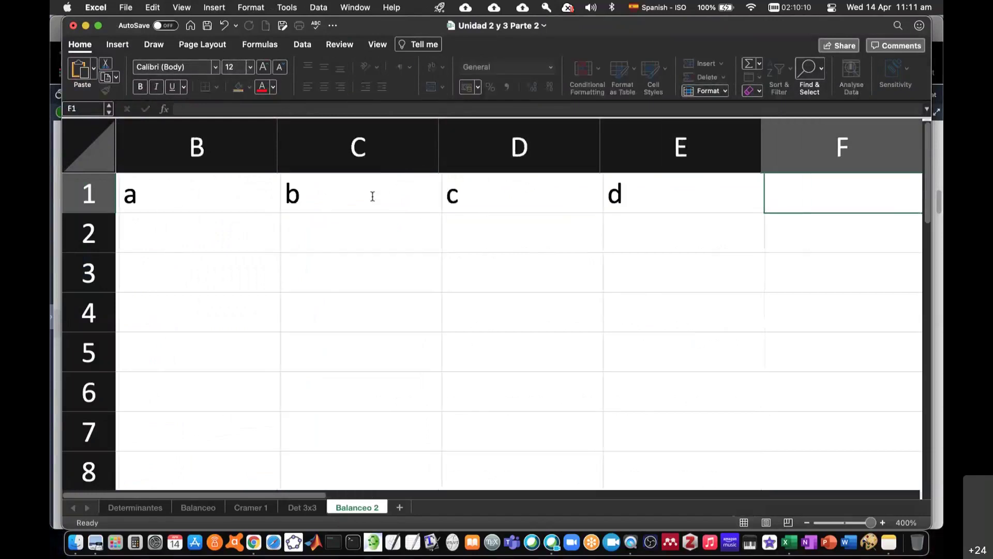
- Narrow columns B to E to fit their single-letter headers
left_click(179, 147)
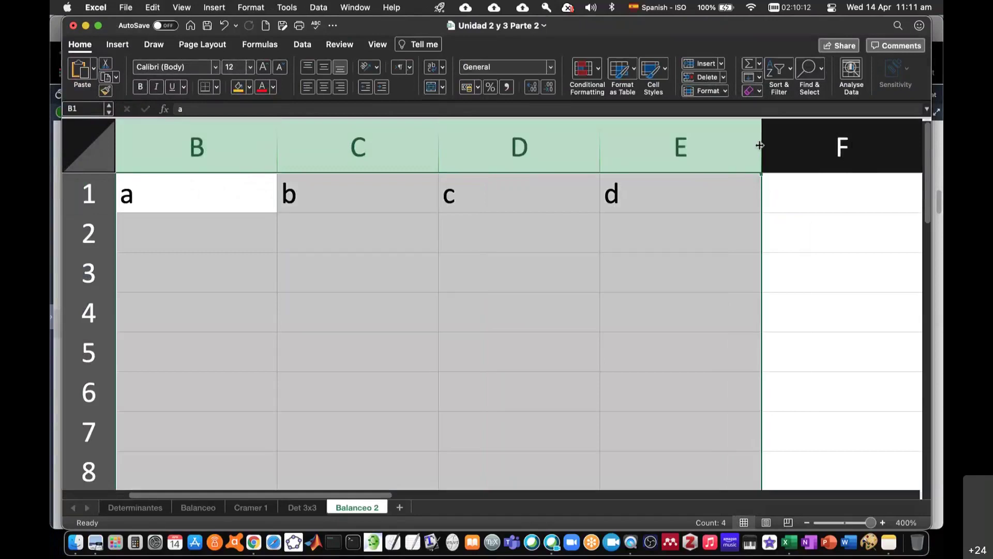
double_click(762, 144)
scroll(332, 317, "left", 5)
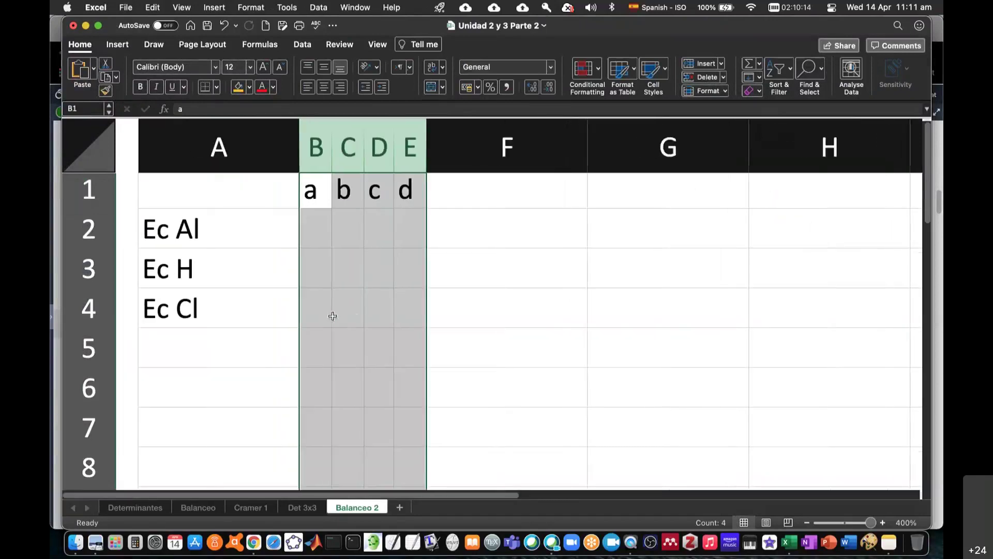
- Fill B2:C4 orange for the reactants and D2:E4 yellow for the products
left_click_drag(293, 228, 387, 306)
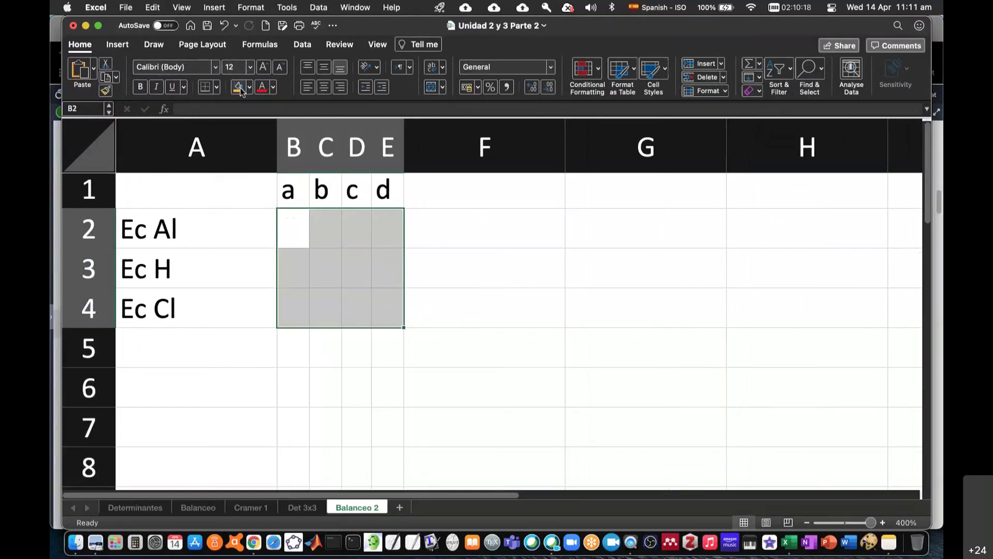
left_click(313, 255)
left_click_drag(296, 223, 326, 309)
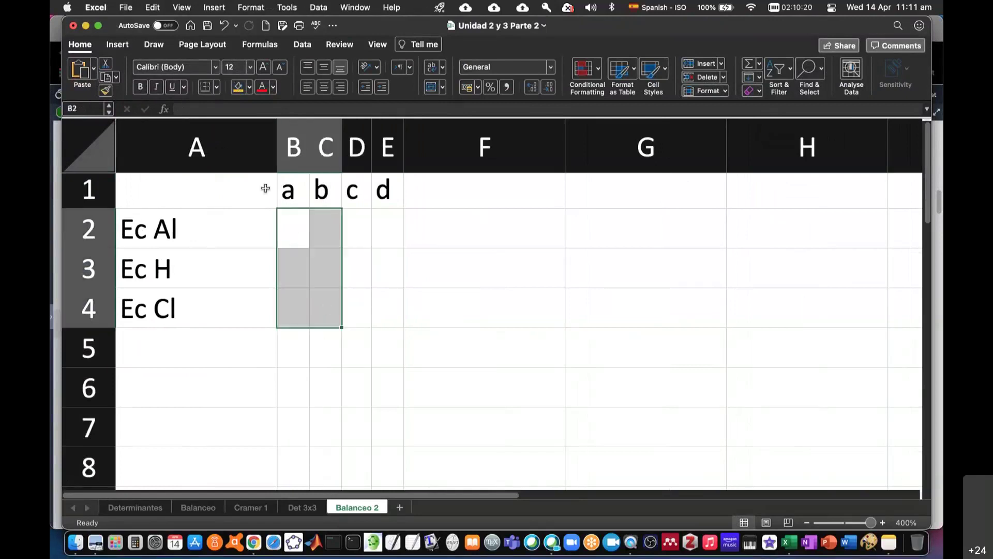
left_click(239, 87)
left_click_drag(357, 221, 389, 310)
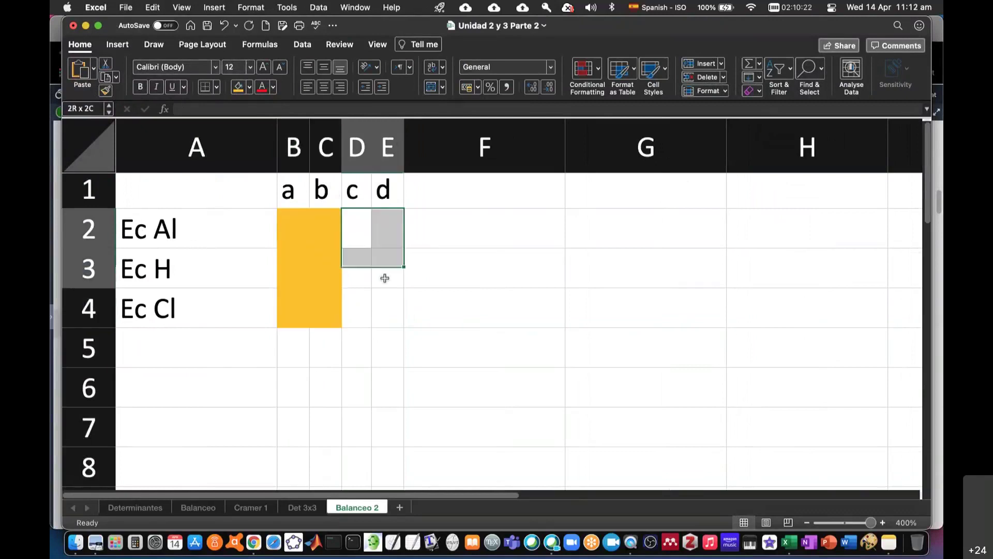
left_click(250, 87)
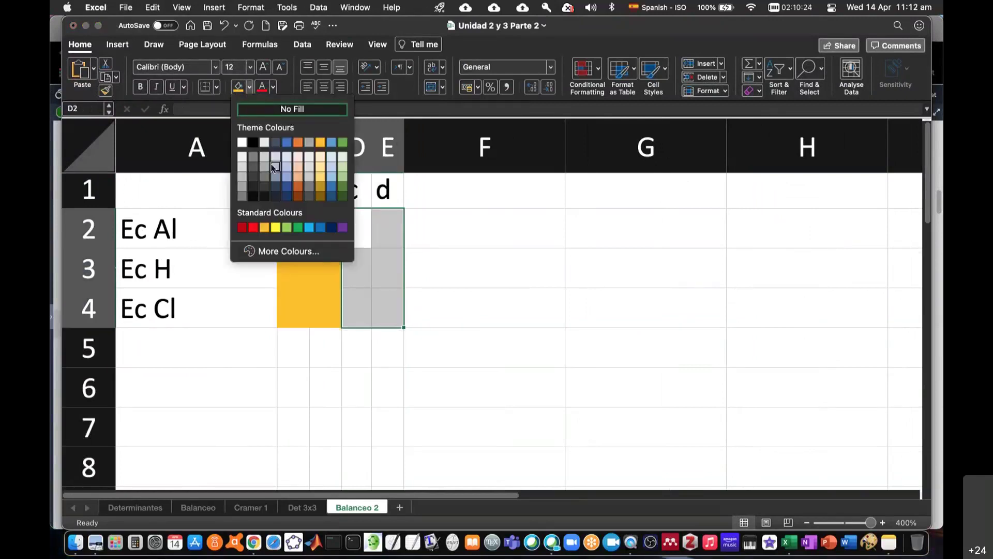
left_click(275, 227)
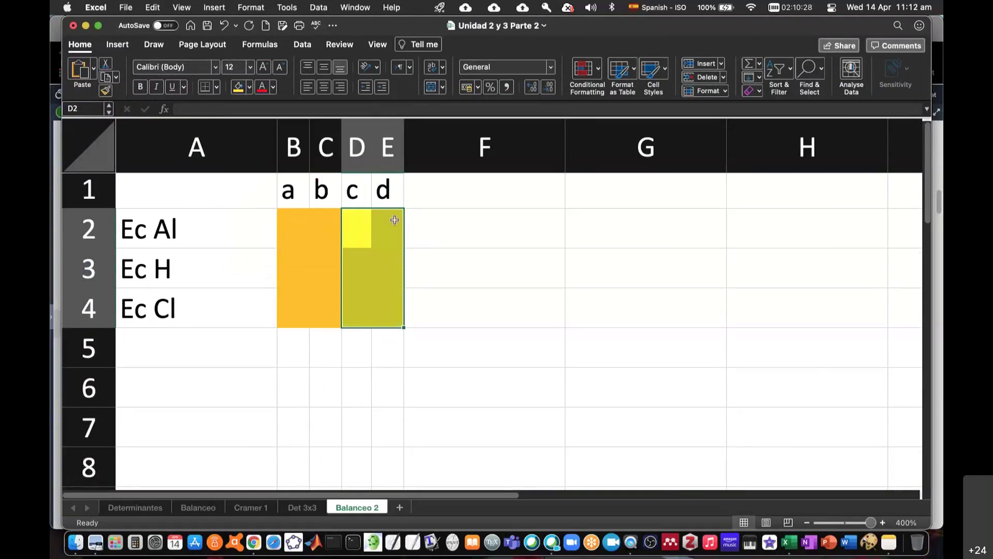
left_click(434, 228)
left_click(448, 190)
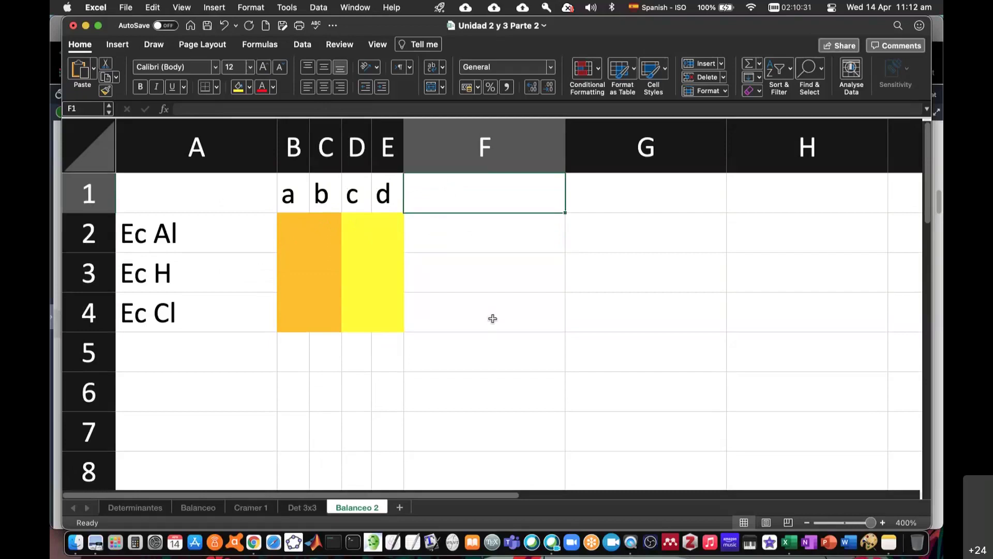
key("super+Tab")
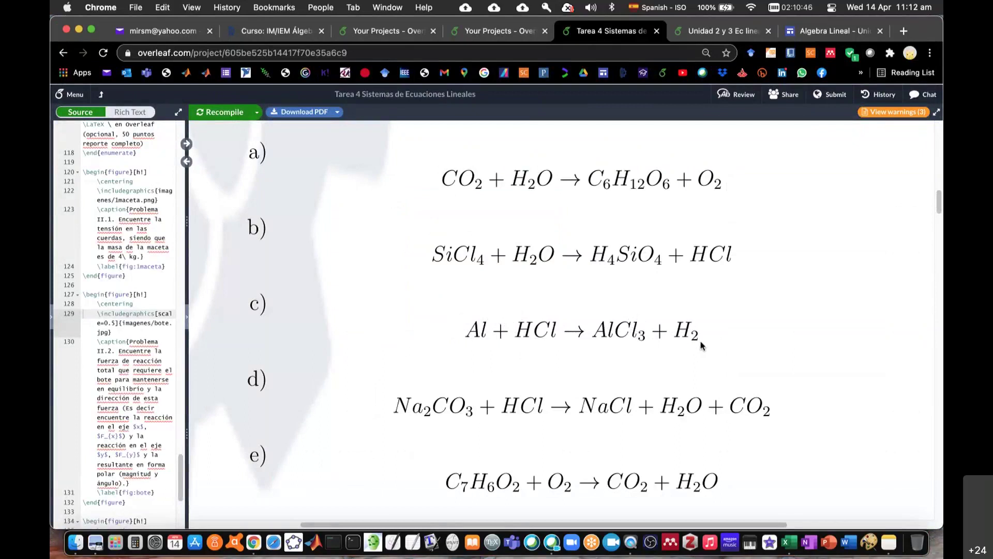
- Enter the Ec Al coefficients 1, 0, 1, 0 in B2:E2
key("super+Tab")
type("1")
key("Tab")
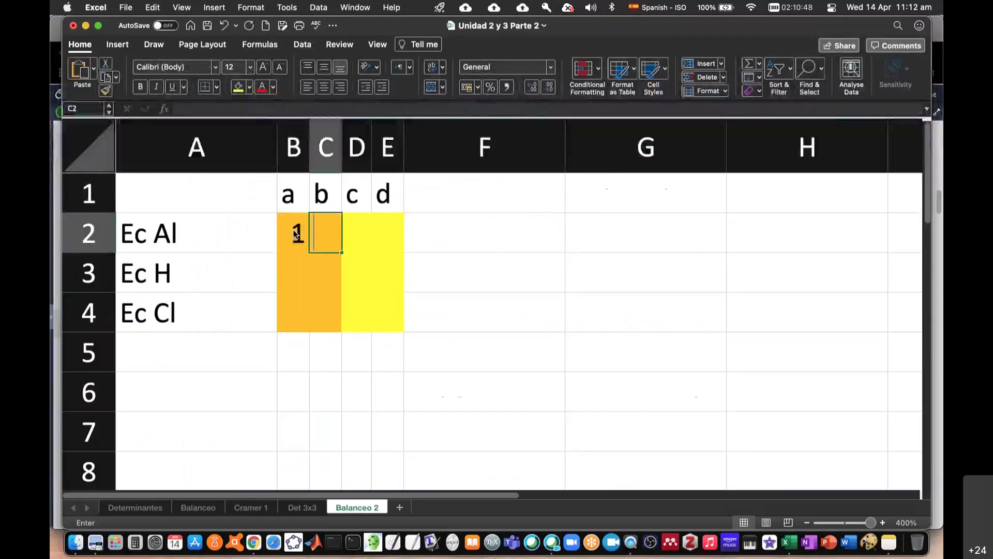
type("0")
key("Tab")
type("1")
key("Tab")
type("0")
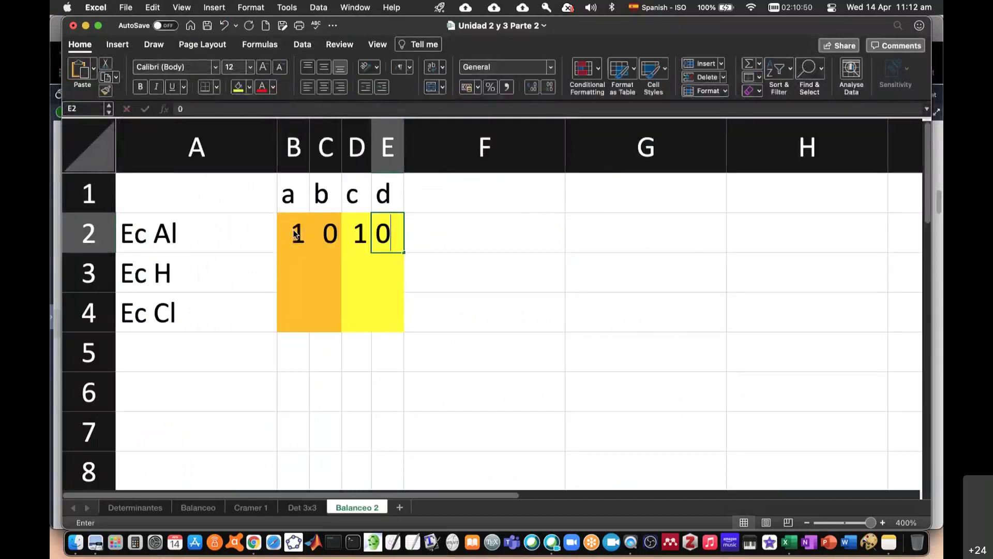
key("Tab")
- Write the relation a=c in F2 beside the Ec Al row
left_click_drag(295, 233, 377, 223)
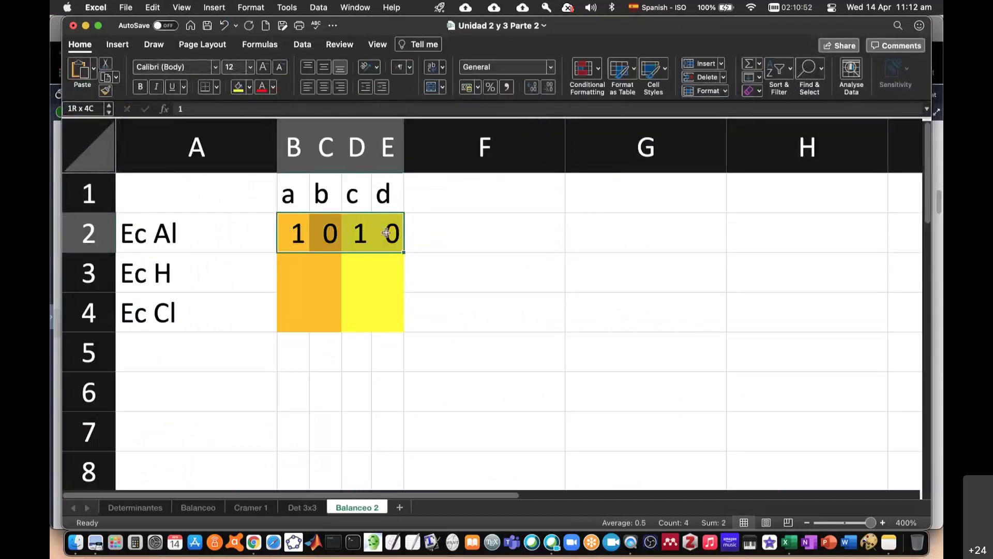
left_click_drag(288, 193, 386, 193)
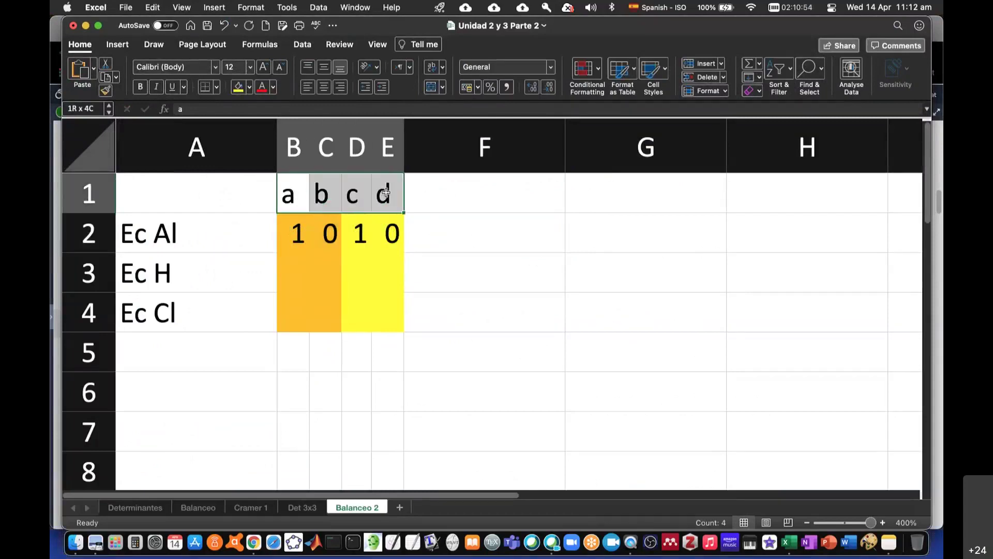
left_click(433, 235)
type("a=c")
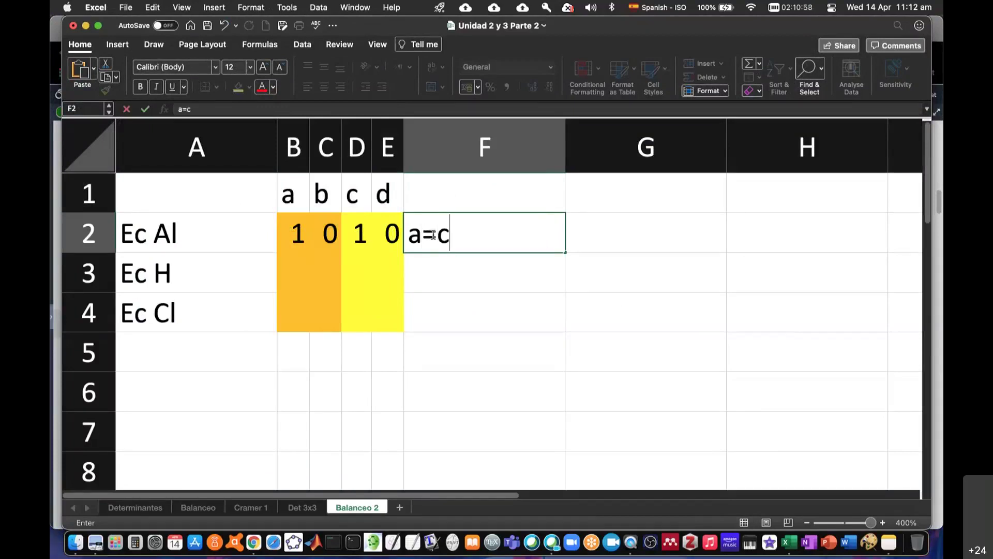
key("Return")
- Highlight the Ec Al row, the a–d headers and the orange and yellow blocks to explain a=c
left_click(462, 237)
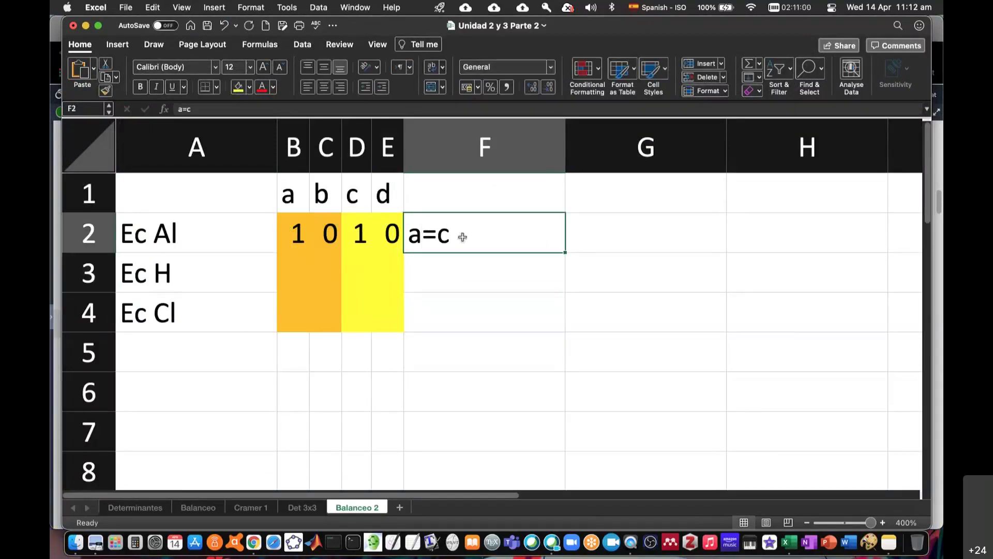
left_click_drag(289, 234, 461, 231)
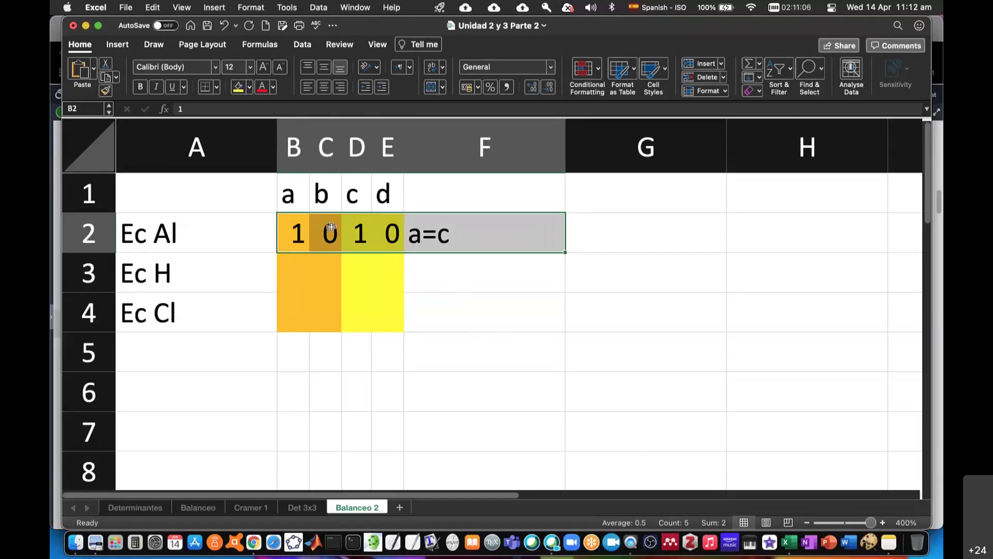
left_click(386, 231)
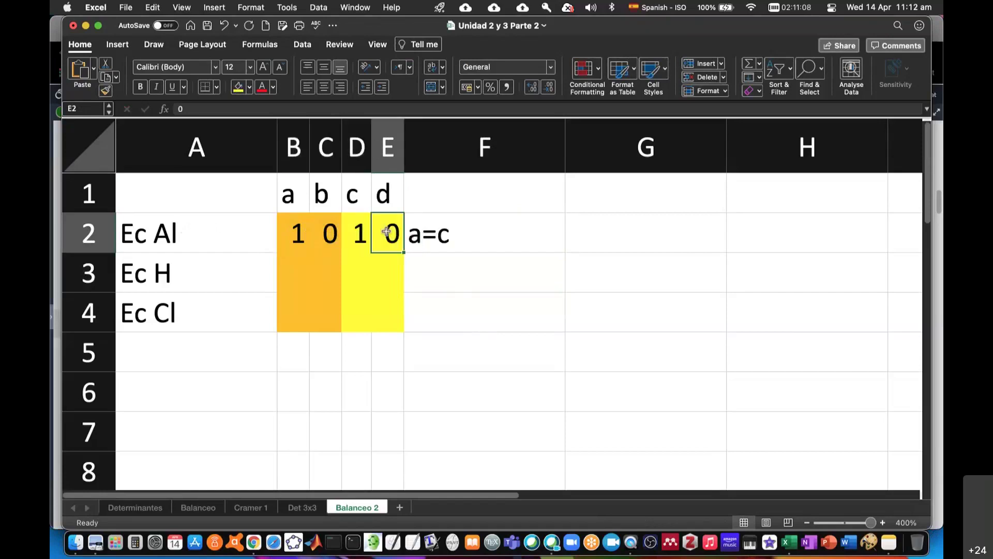
left_click_drag(300, 189, 383, 189)
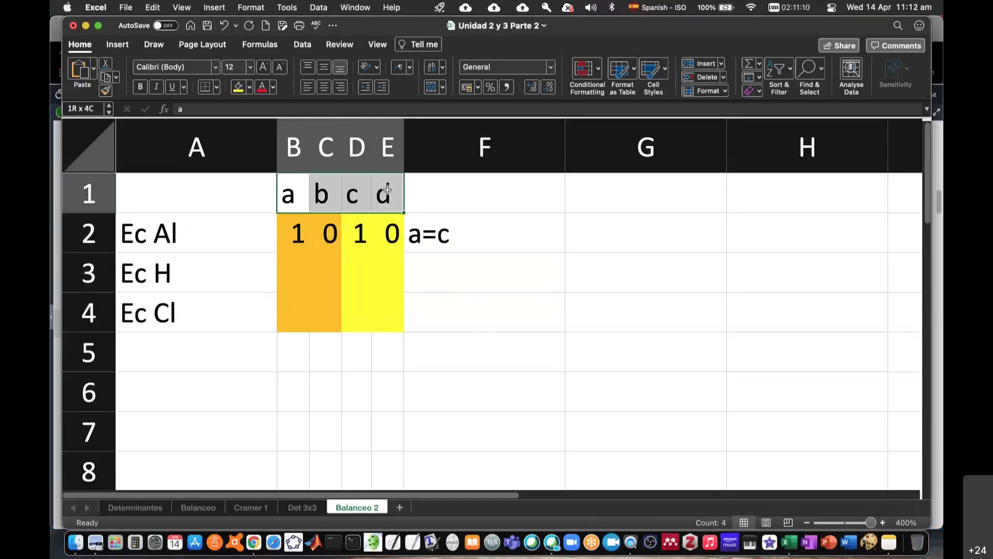
left_click(295, 231)
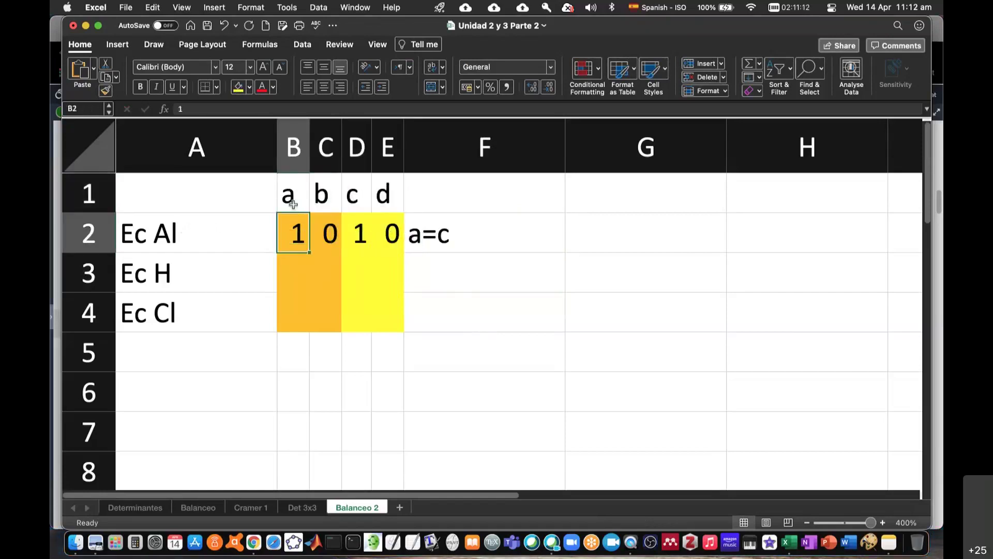
left_click(357, 233)
left_click(356, 201)
left_click(286, 195)
mouse_move(286, 194)
left_mouse_down()
mouse_move(322, 197)
mouse_move(326, 321)
left_mouse_up()
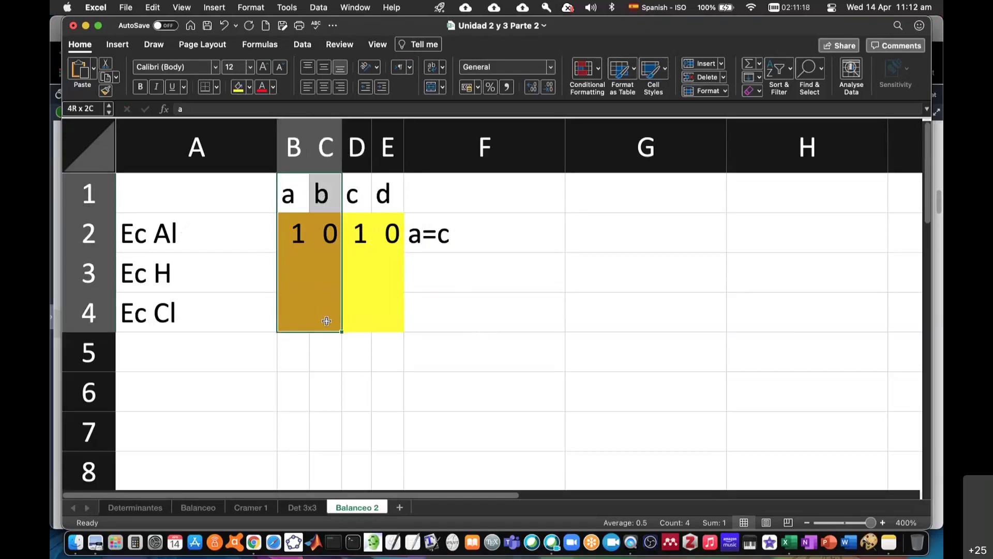
left_click_drag(356, 192, 397, 324)
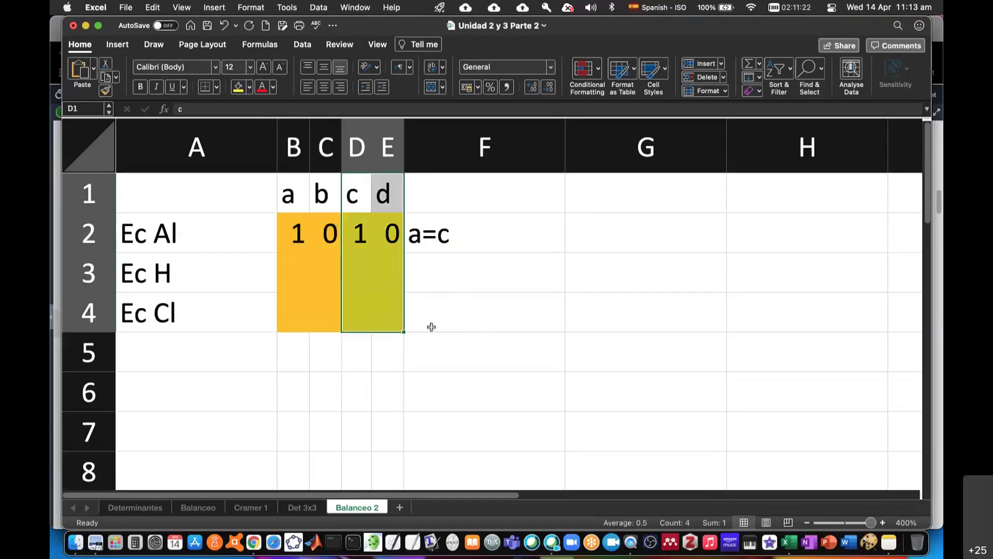
left_click(446, 270)
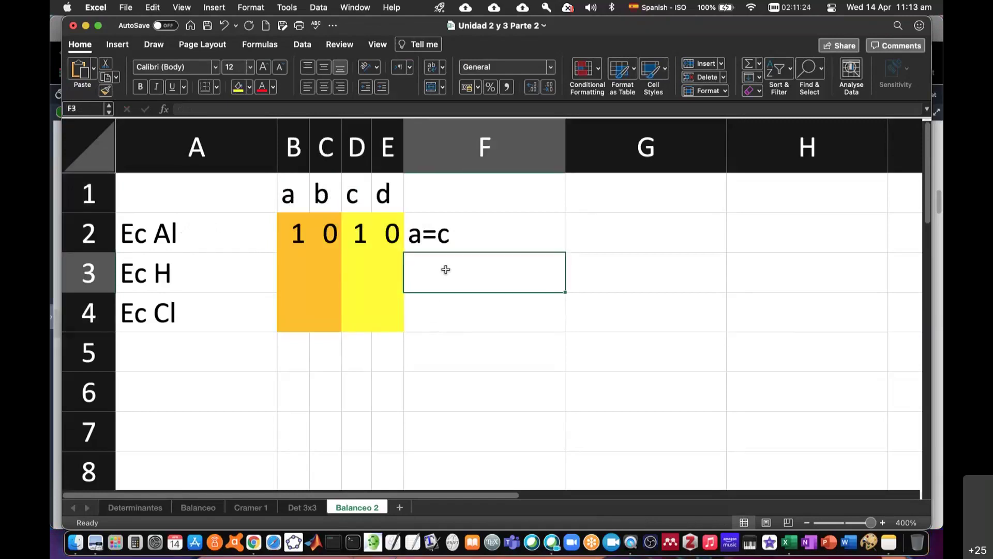
key("super+Tab")
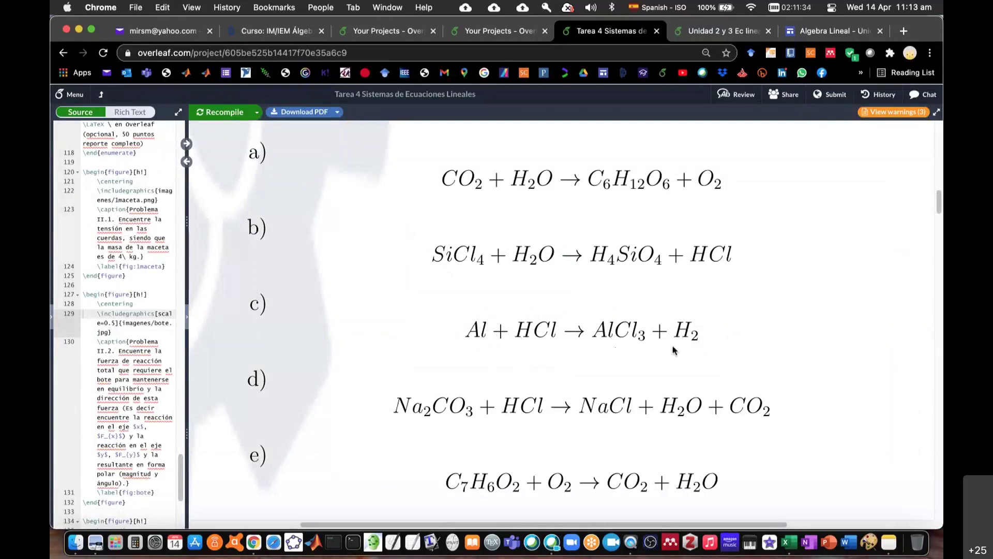
- Enter the Ec H coefficients 0, 1, 0, 2 in B3:E3
key("super+Tab")
left_click(299, 271)
type("0")
key("Tab")
type("1")
key("Tab")
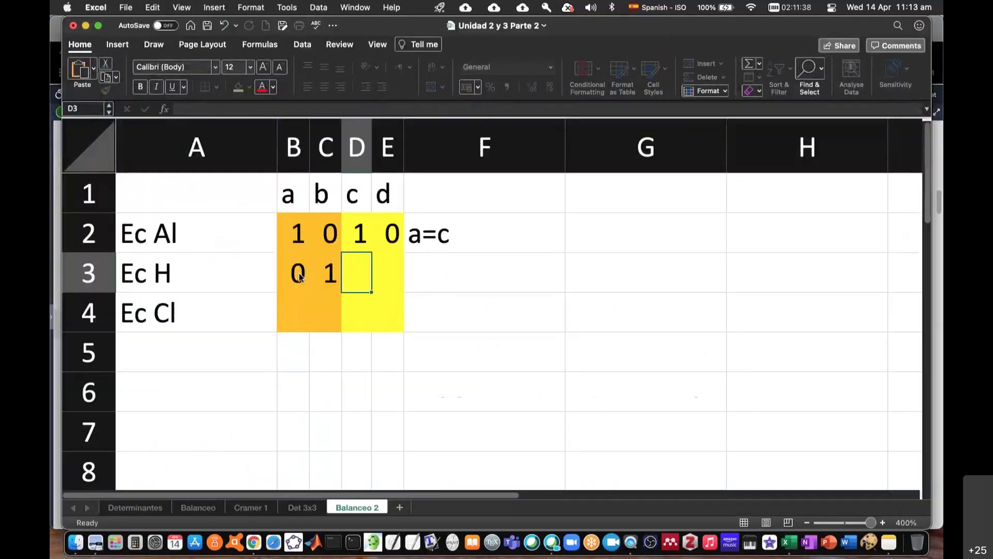
type("0")
key("Tab")
type("2")
key("Tab")
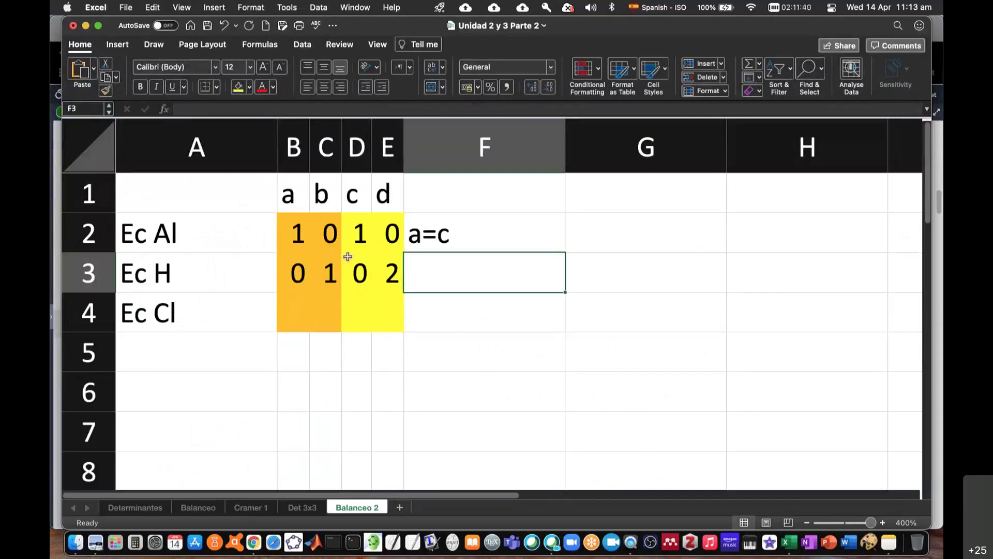
- Write the relation b=2d in F3 beside the Ec H row
double_click(450, 267)
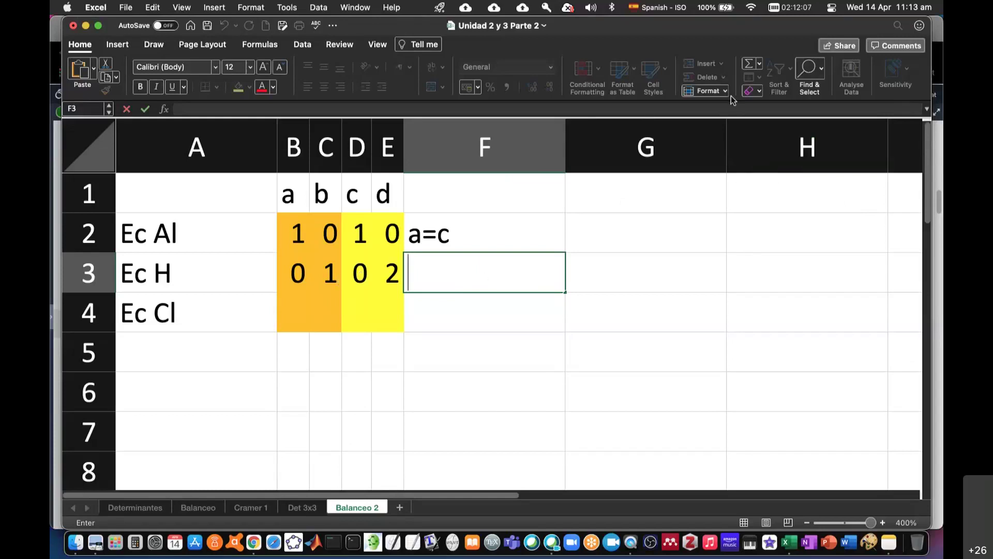
left_click(329, 273)
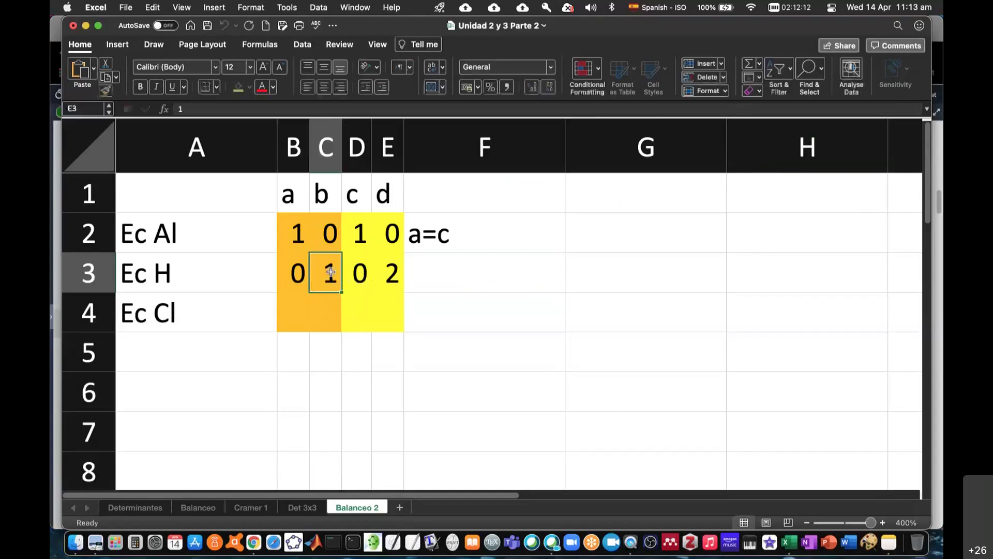
left_click(388, 270)
left_click(444, 271)
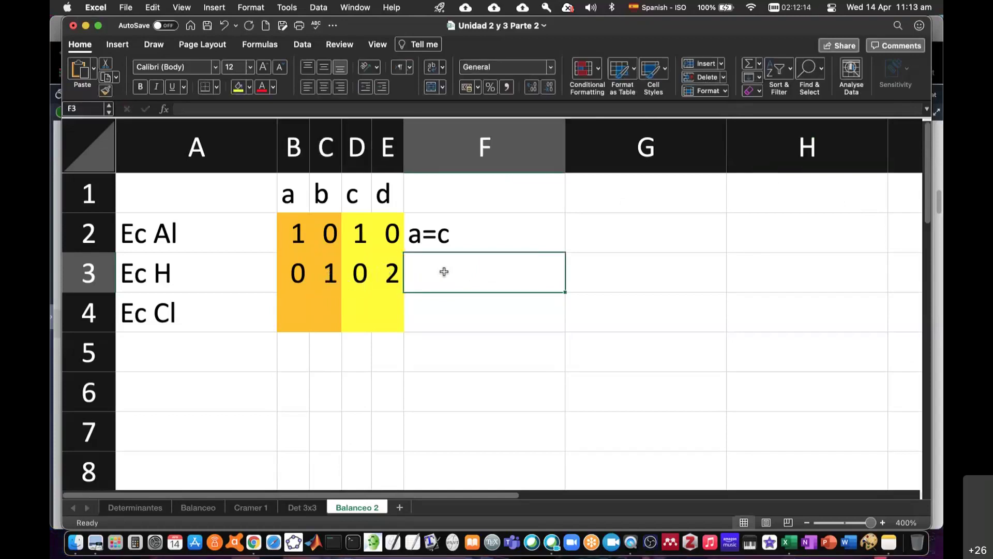
type("b=2d")
key("Return")
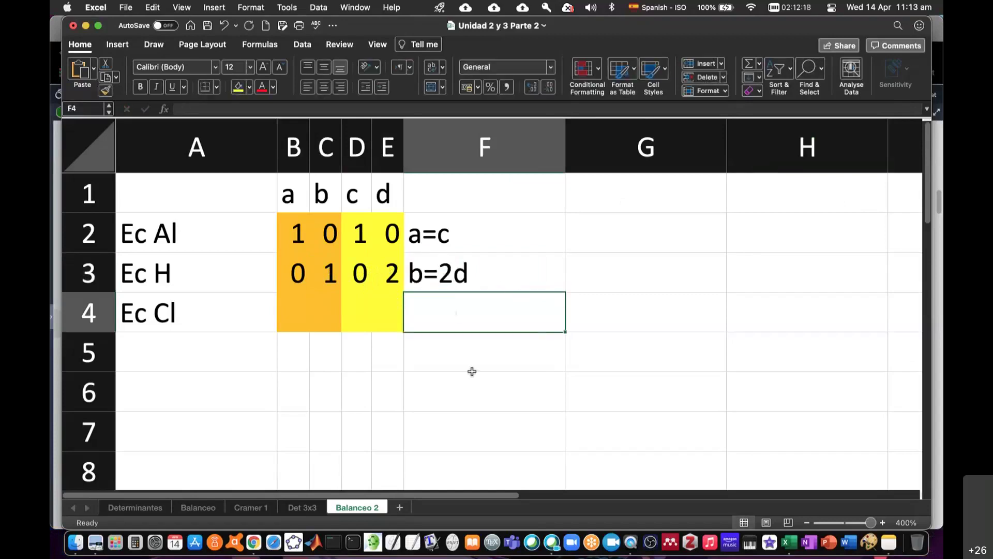
key("super+Tab")
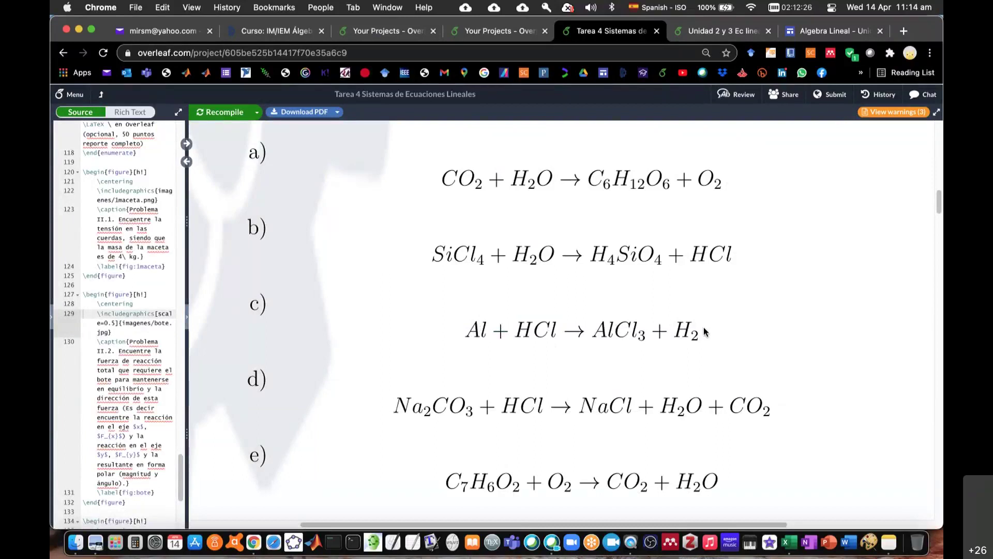
- Enter the Ec Cl coefficients 0, 1, 3, 0 in B4:E4
key("super+Tab")
key("Left")
type("0")
key("Tab")
type("1")
key("Tab")
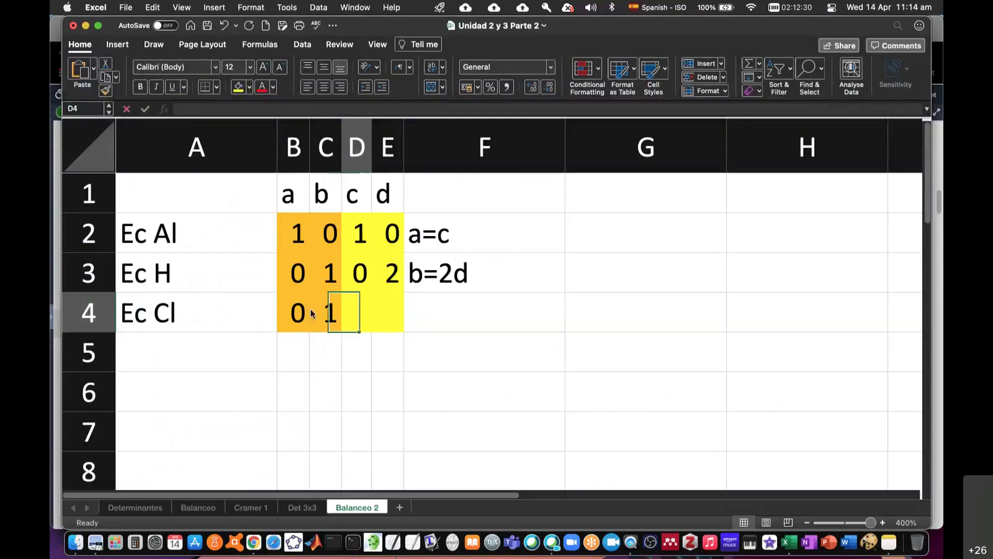
type("3")
key("Tab")
type("0")
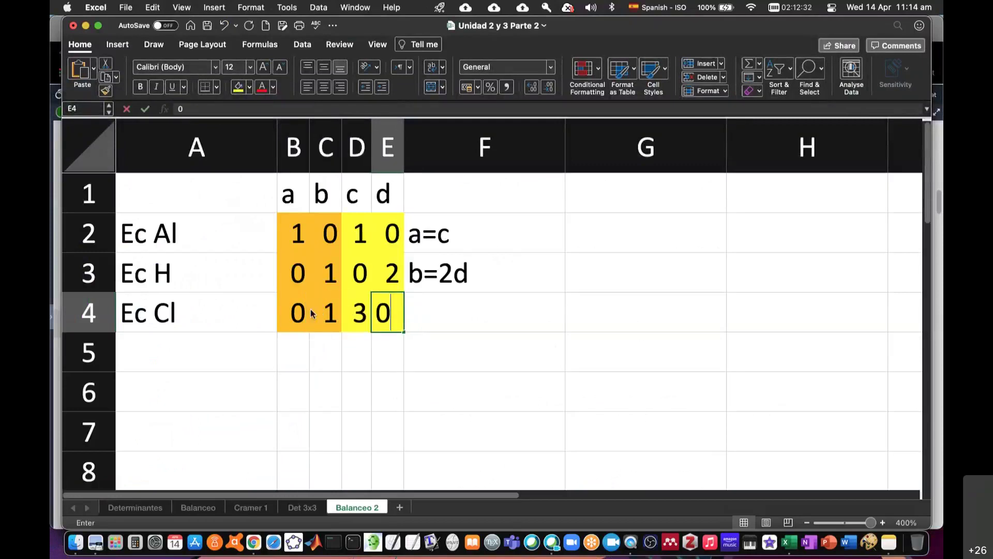
key("Tab")
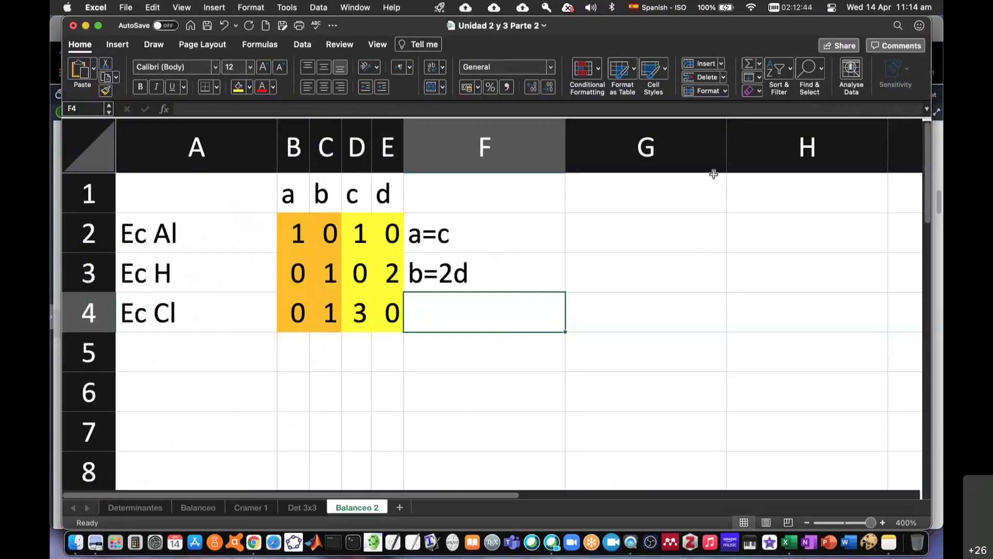
- Write the relation b=3c in F4 beside the Ec Cl row
double_click(473, 315)
type("b")
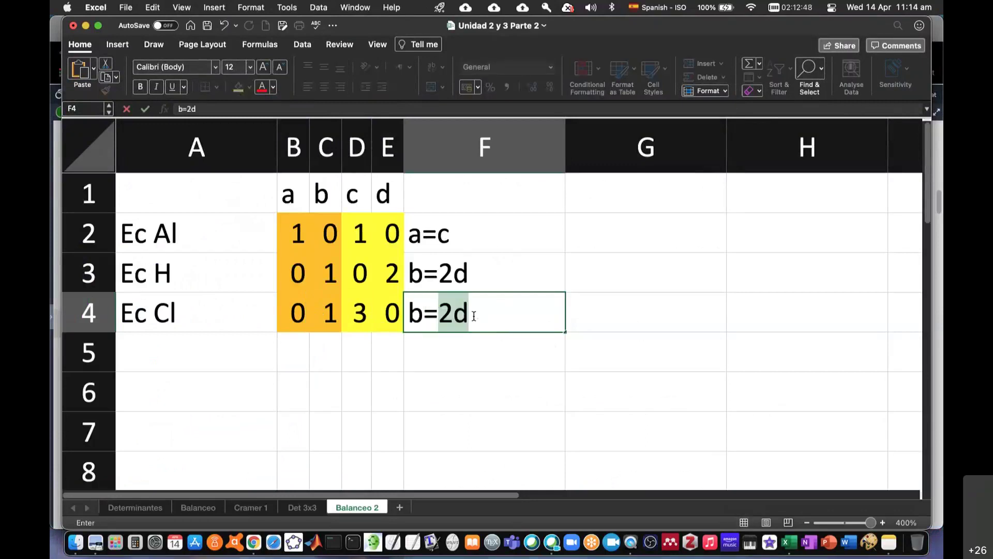
type("=3c")
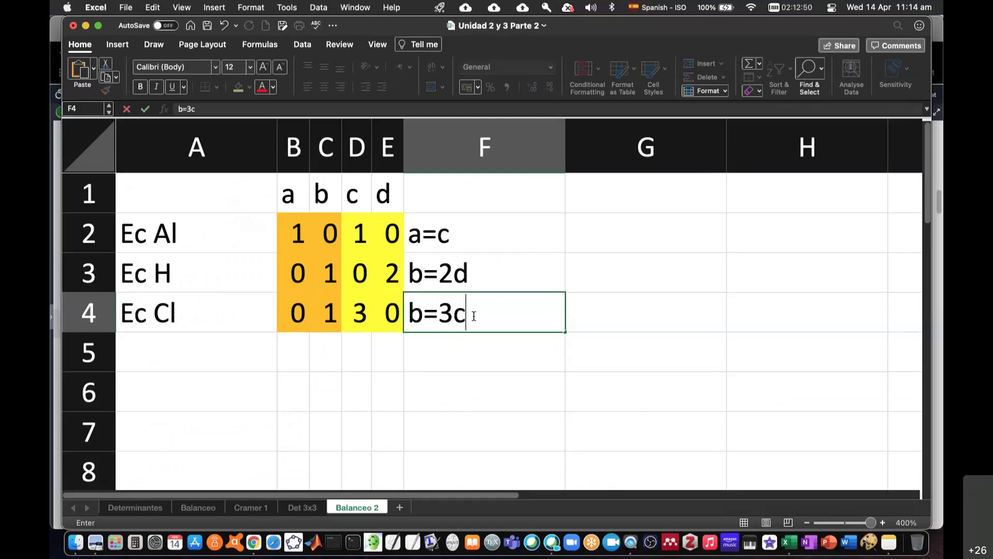
key("Return")
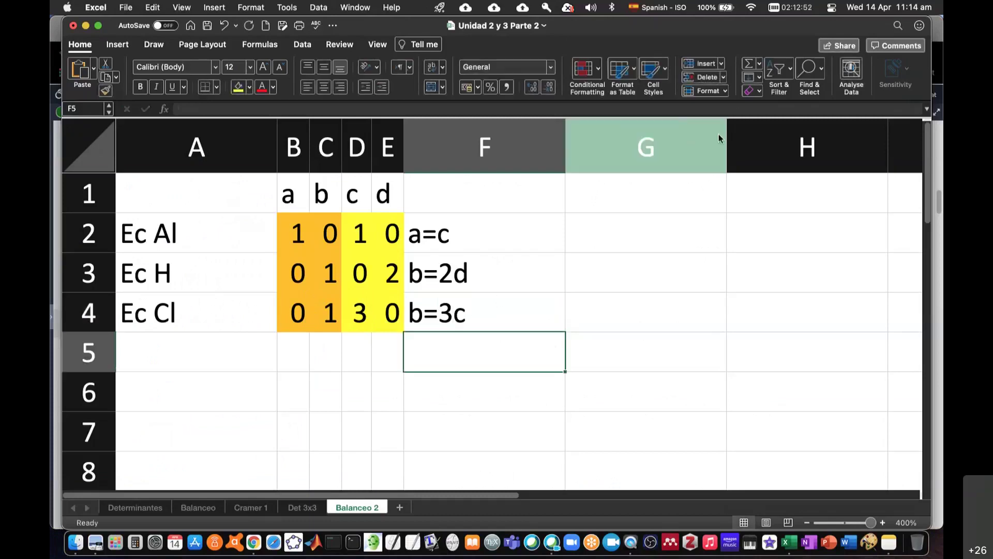
- Give the relation cells F2:F4 (a=c, b=2d, b=3c) a light green fill
left_click(457, 230)
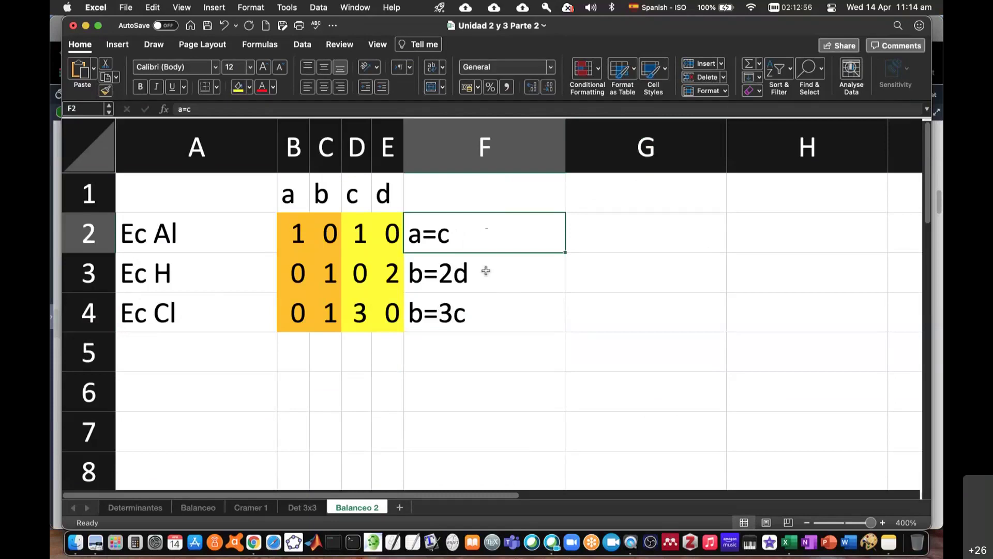
left_click_drag(484, 234, 494, 315)
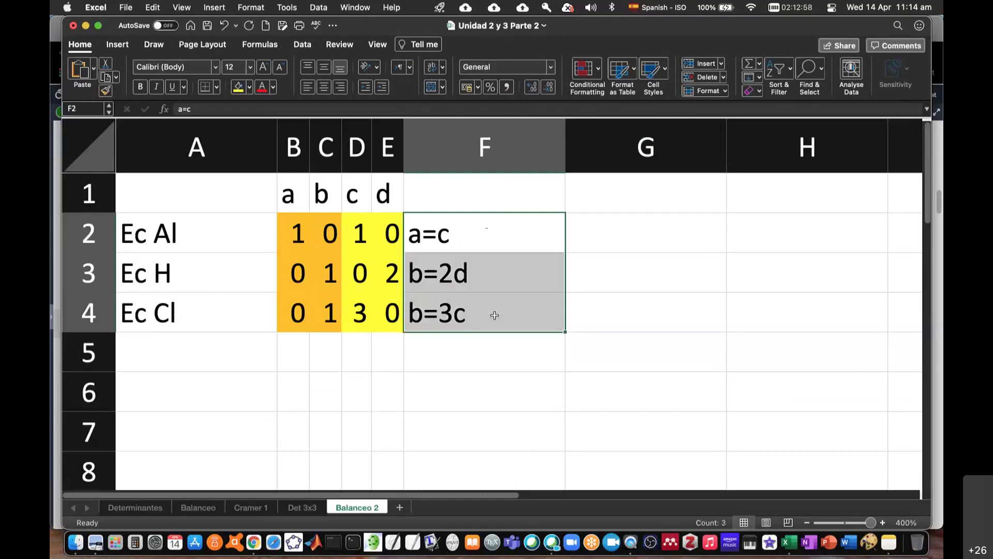
left_click(521, 232)
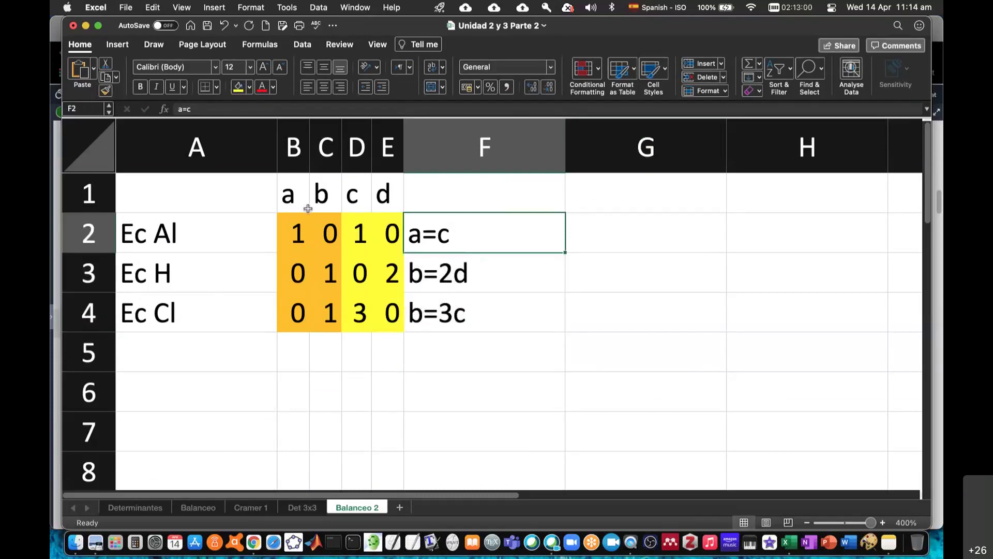
left_click_drag(289, 196, 388, 195)
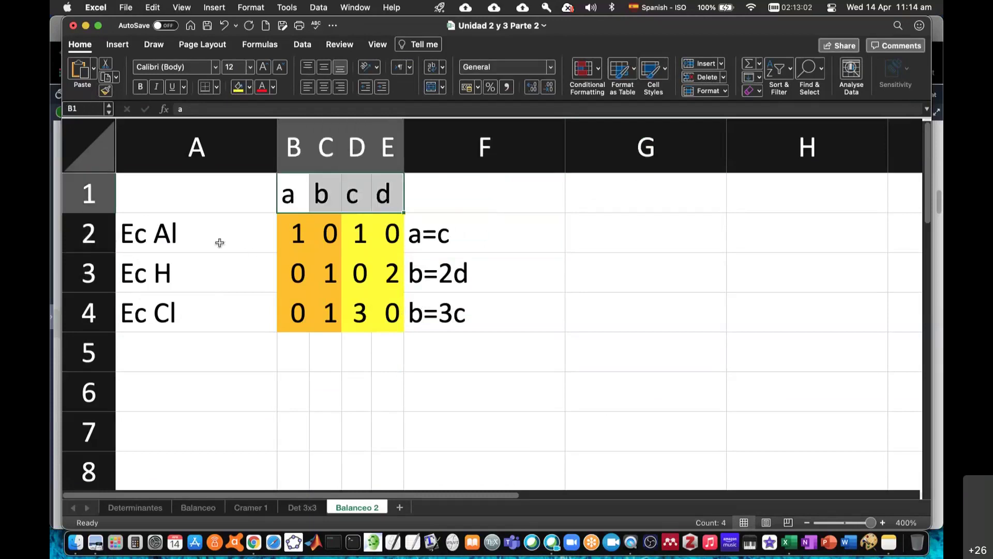
left_click_drag(219, 242, 226, 308)
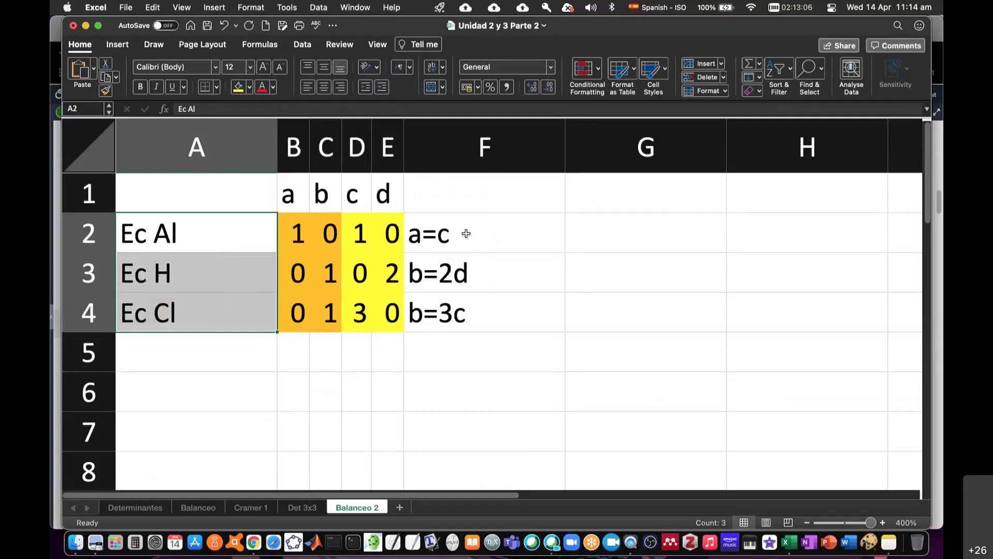
left_click_drag(468, 231, 484, 321)
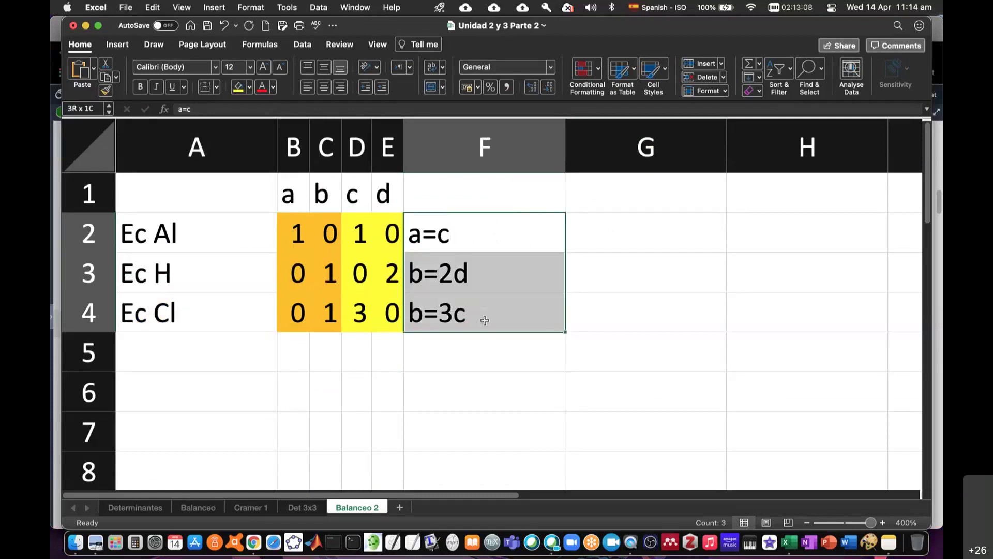
left_click(249, 87)
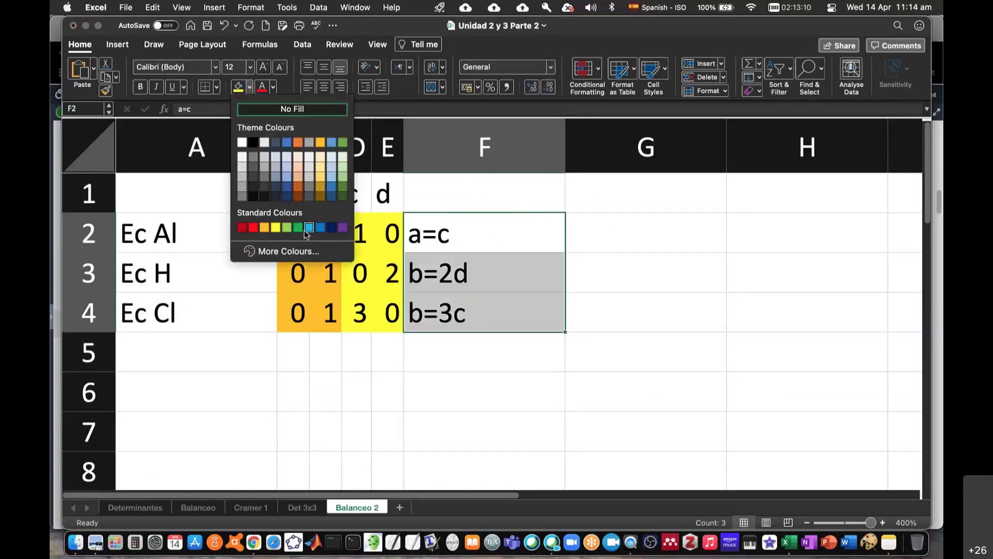
left_click(287, 227)
left_click(474, 250)
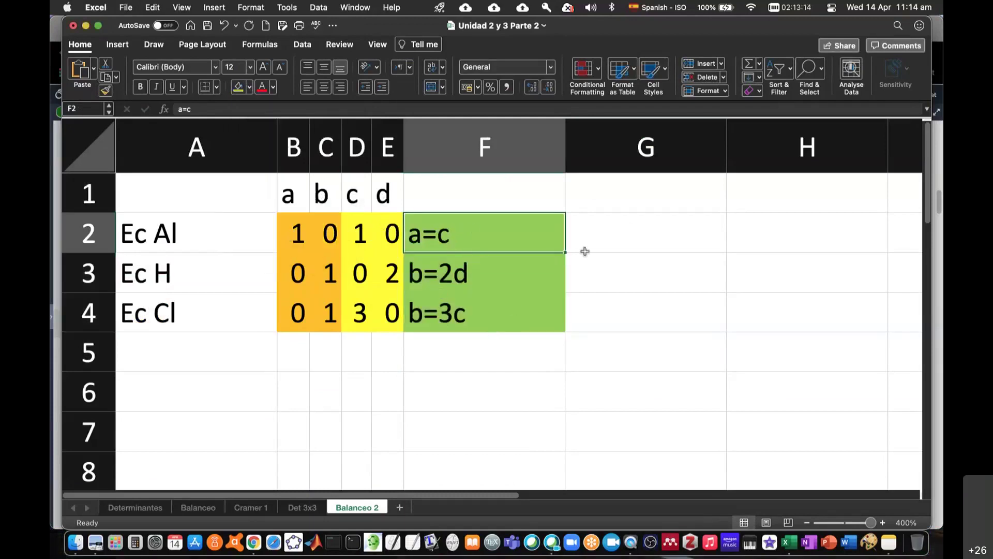
- Enter c=1 in G2
left_click(659, 233)
type("c")
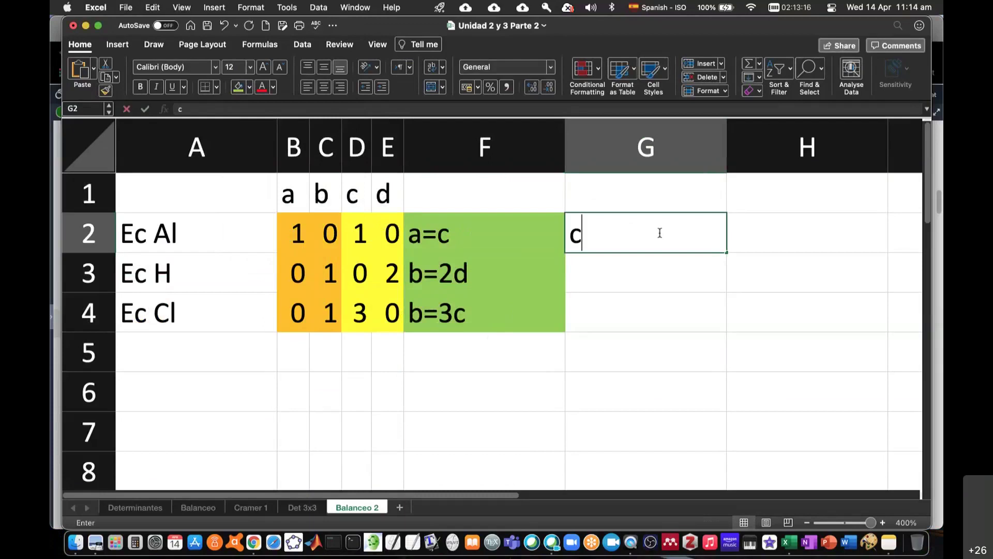
type("=1")
key("Return")
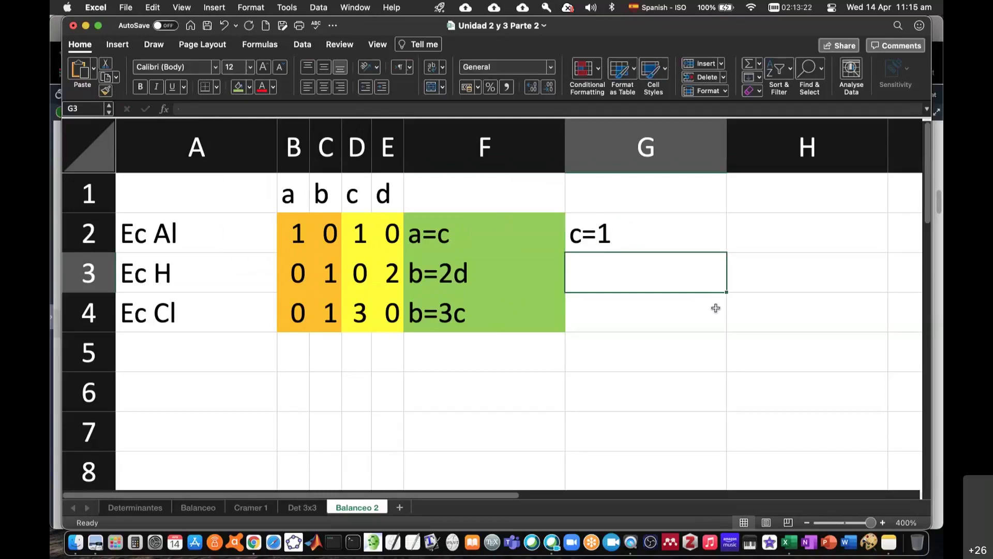
- Enter a=1,b=3,d=3/2 in G3 and widen column G to fit it
type("a=")
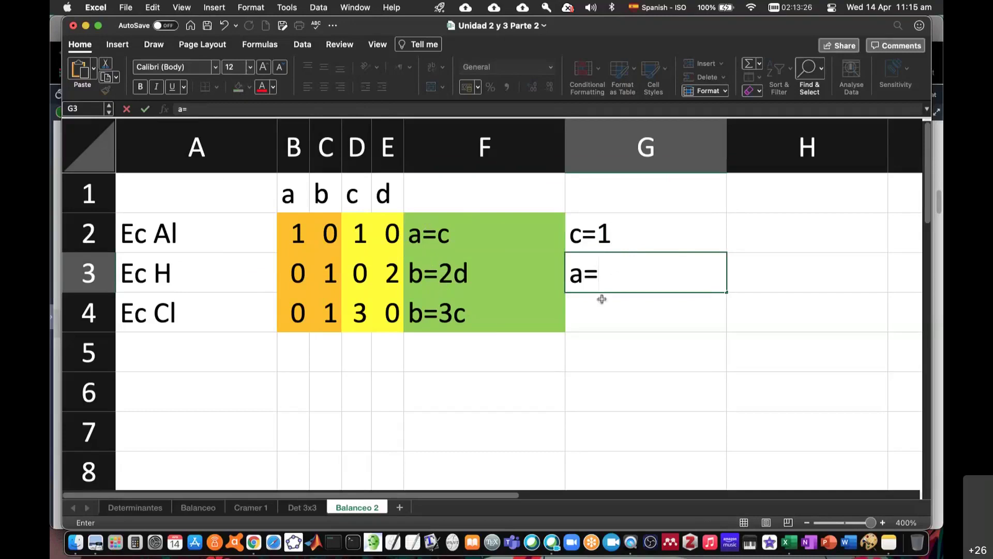
type("1,b=")
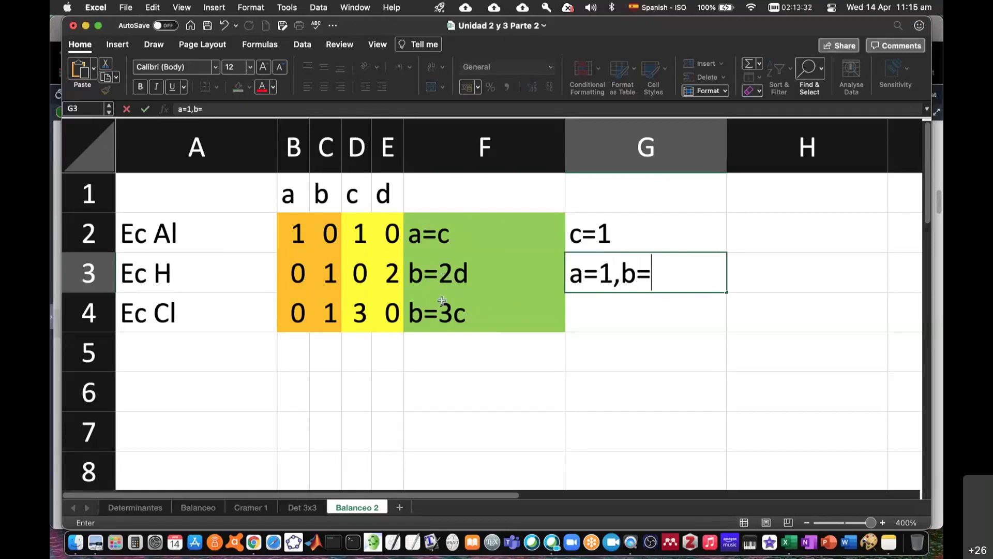
type("3,")
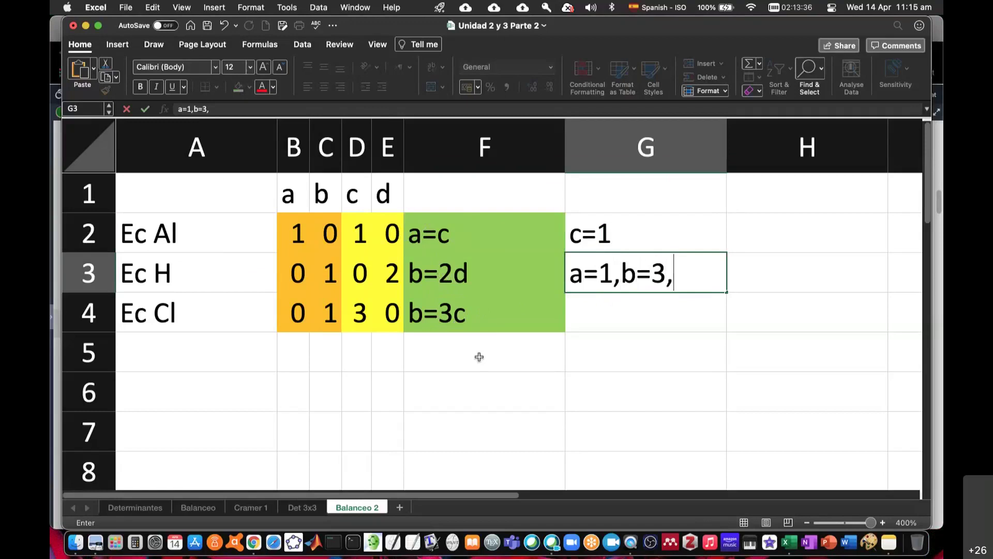
type("d=")
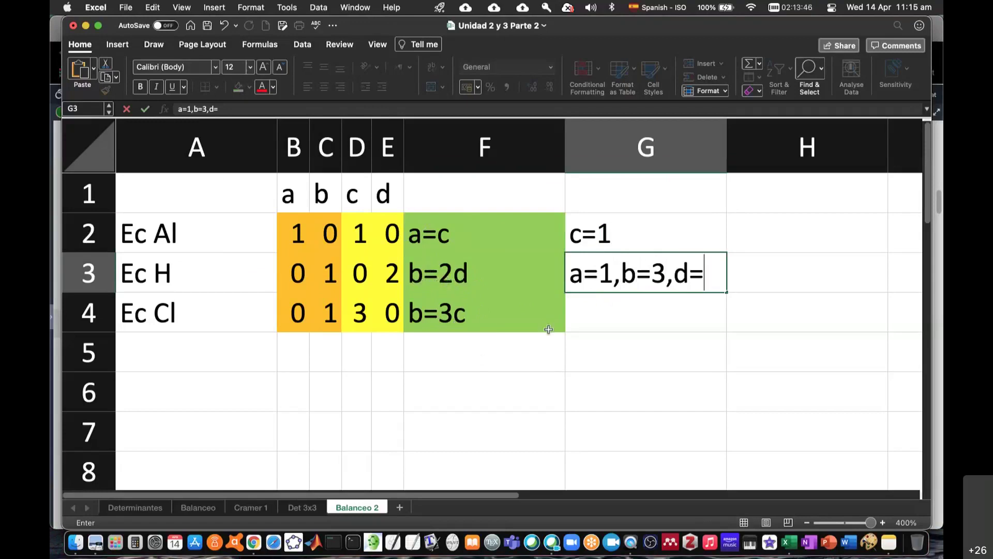
type("3/")
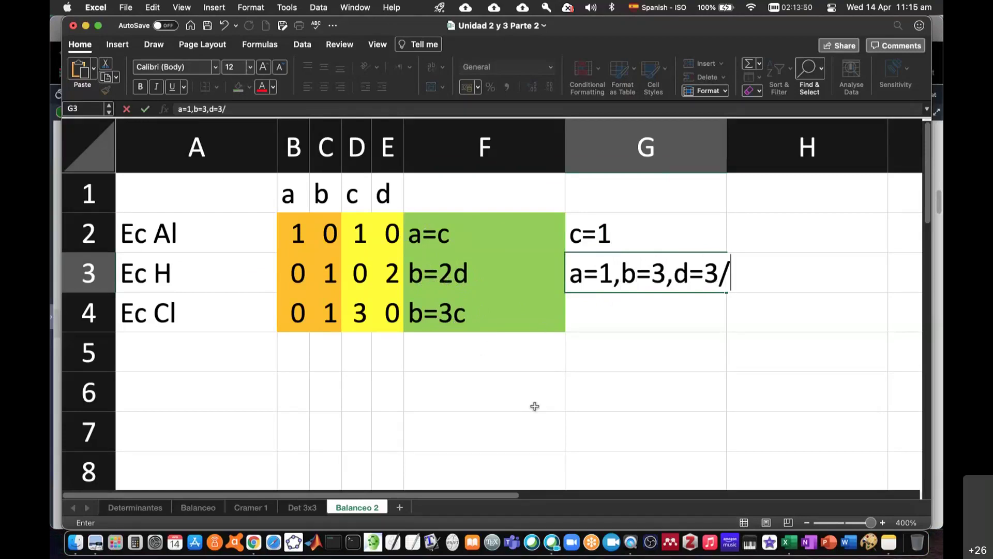
type("2")
key("Return")
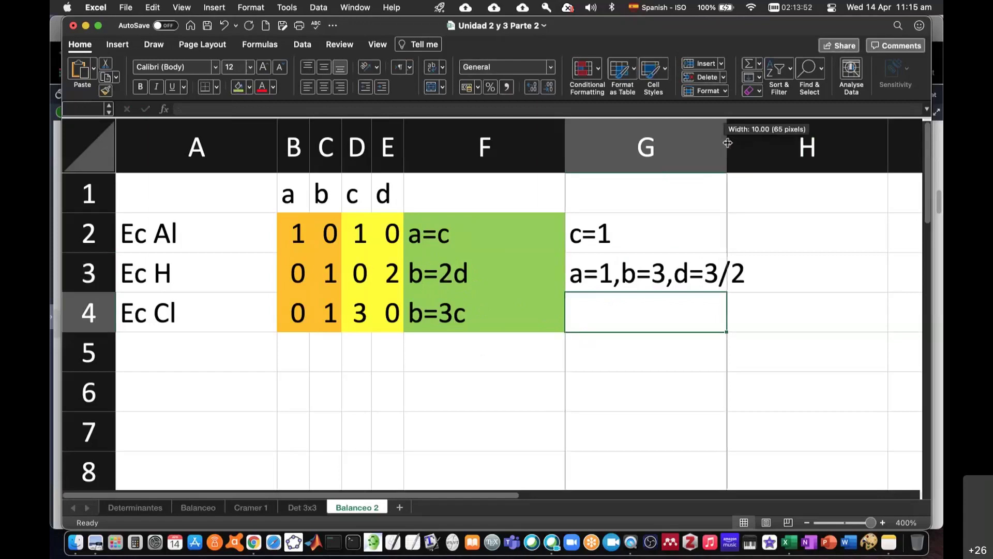
left_click_drag(727, 143, 753, 143)
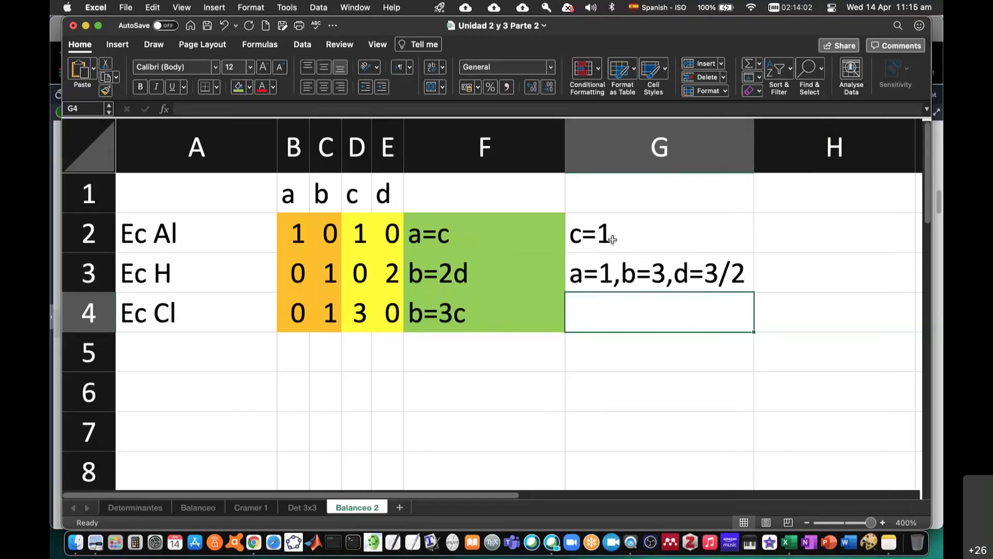
- Enter c=2 in G4 and a=2,b=6,d=3 in G5 below the first trial solution
left_click_drag(612, 228, 614, 257)
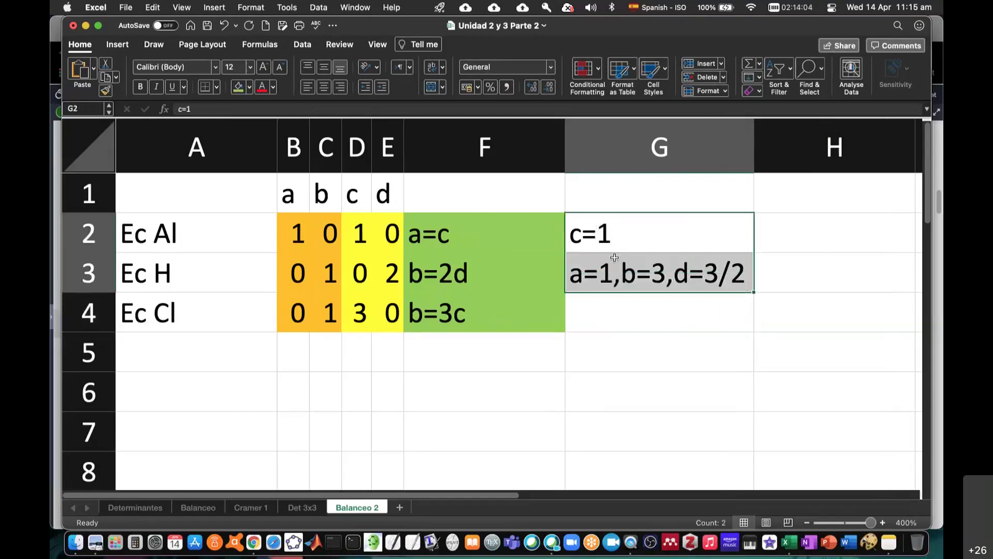
left_click(612, 312)
type("c")
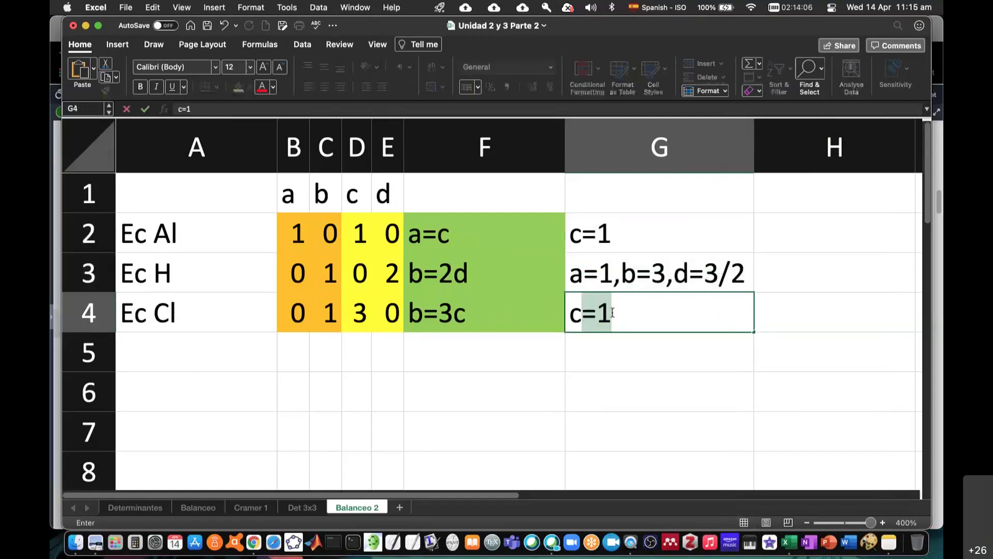
type("=2")
key("Return")
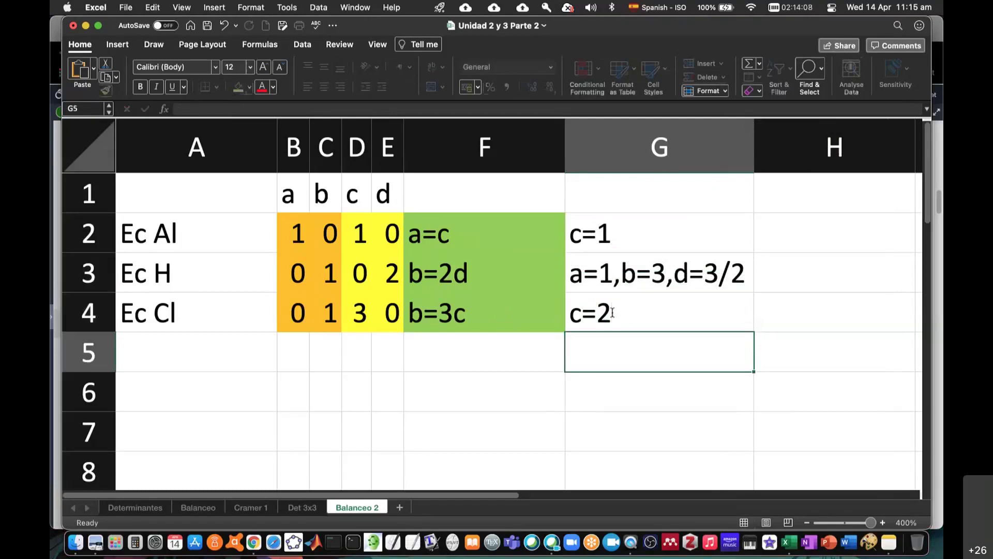
type("a=")
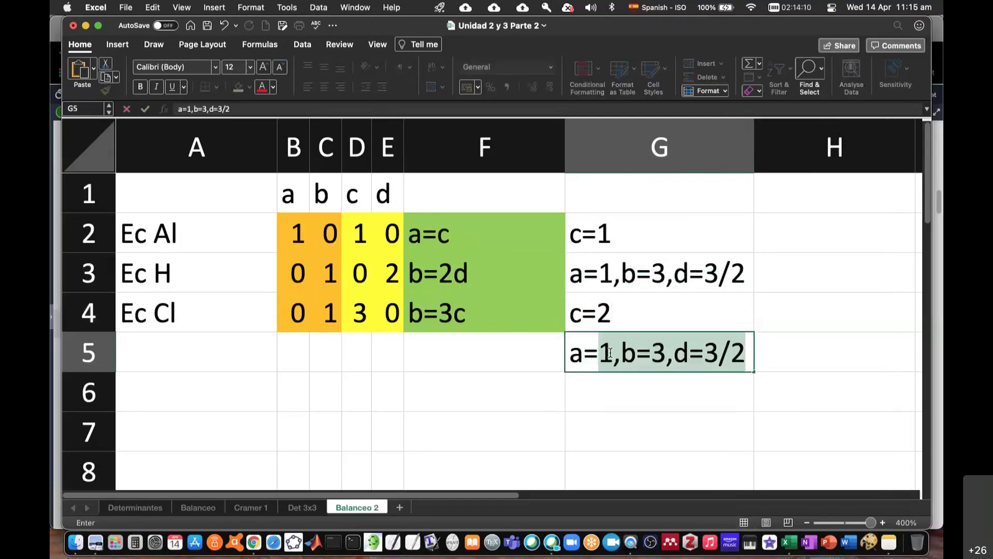
type("2,b")
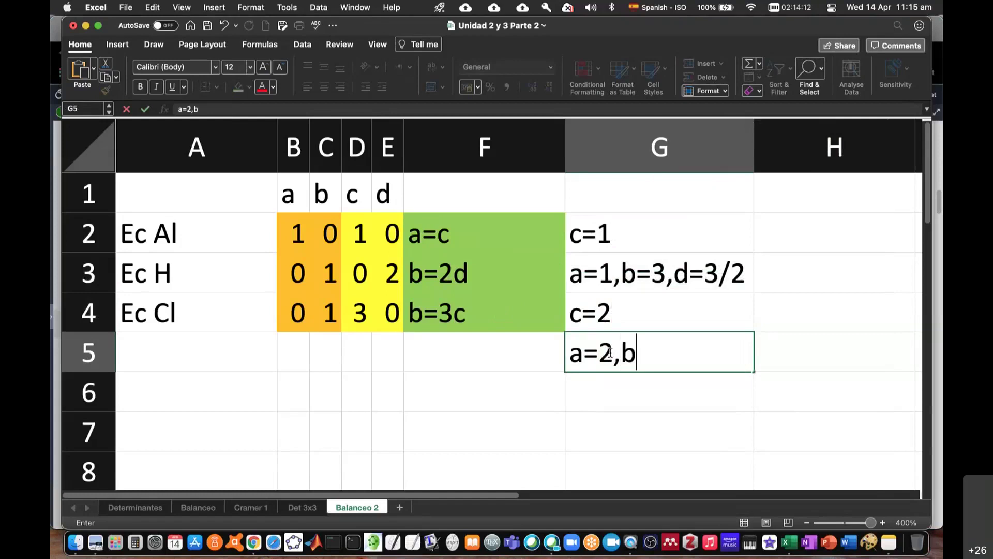
type("=6,d=")
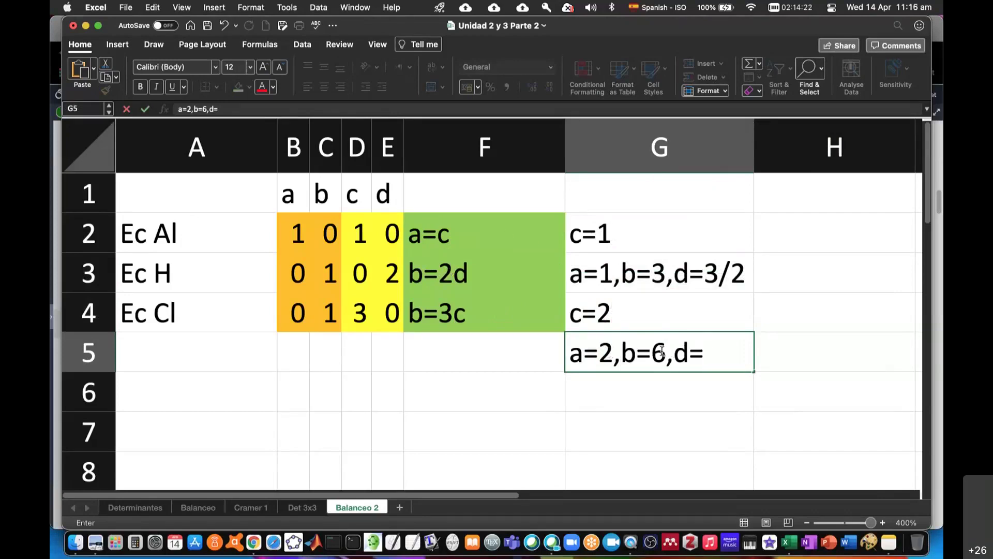
type("3")
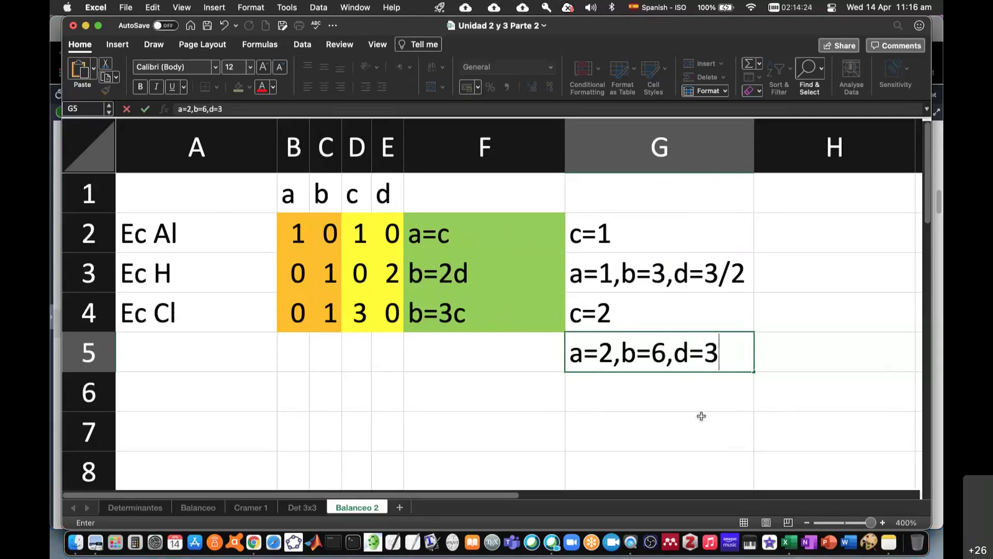
key("Return")
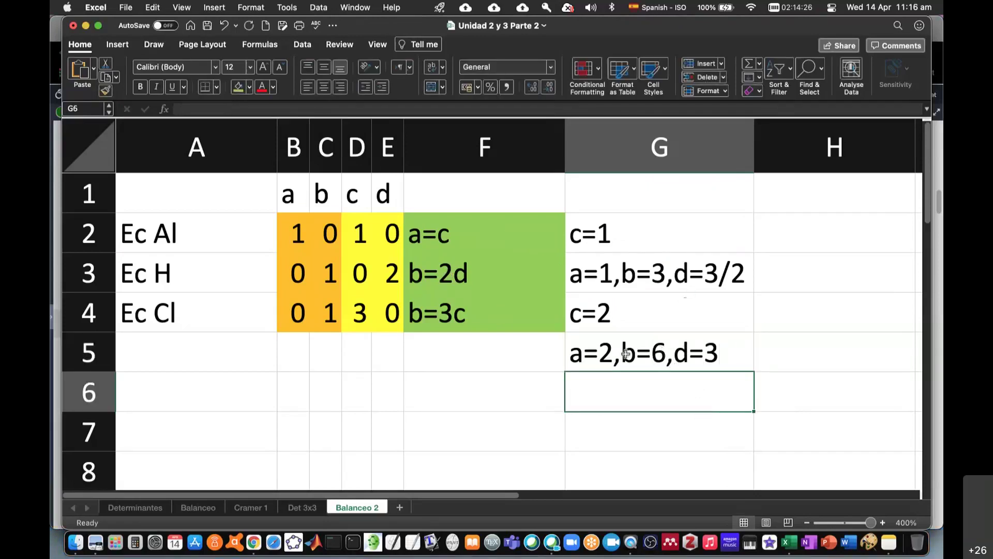
left_click(623, 354)
left_click_drag(642, 228, 642, 352)
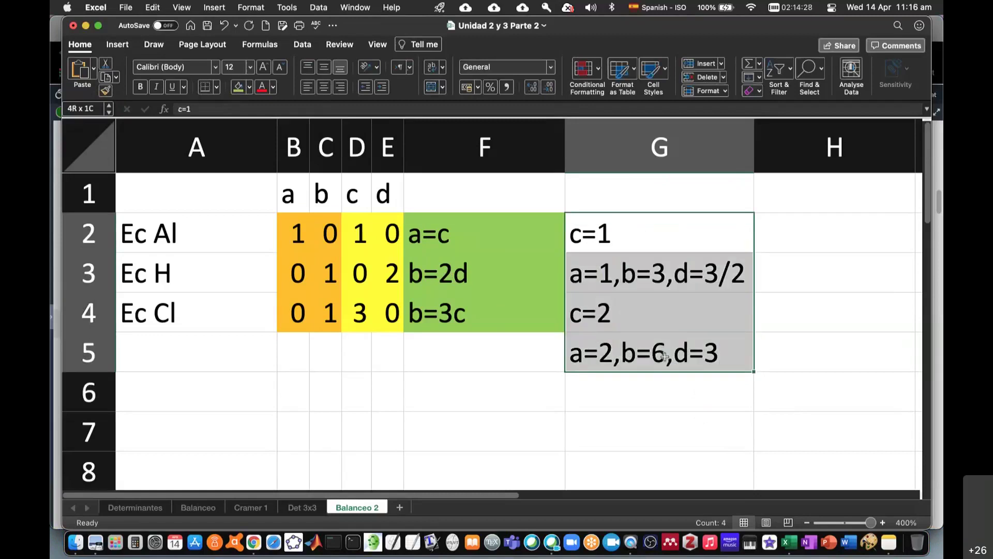
left_click_drag(479, 236, 478, 316)
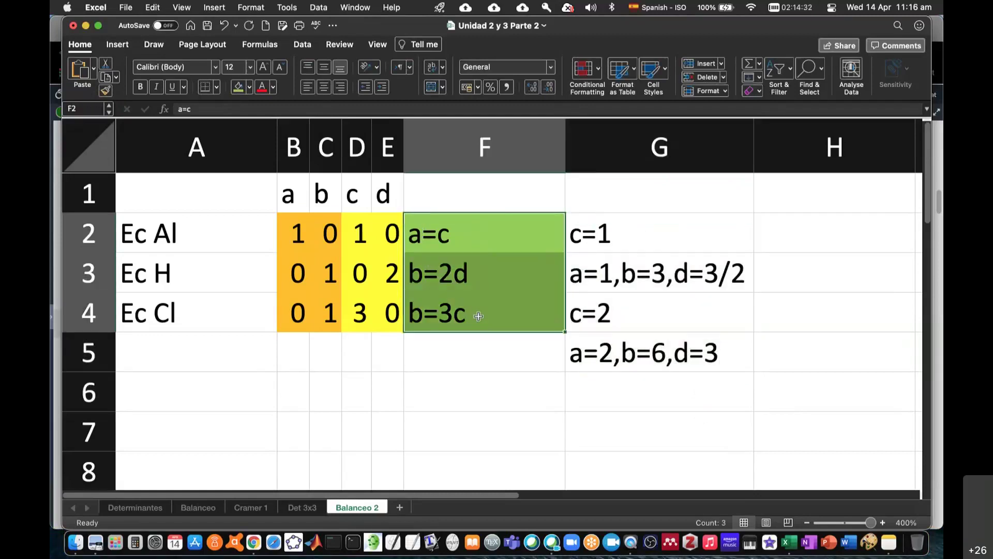
left_click_drag(307, 230, 385, 307)
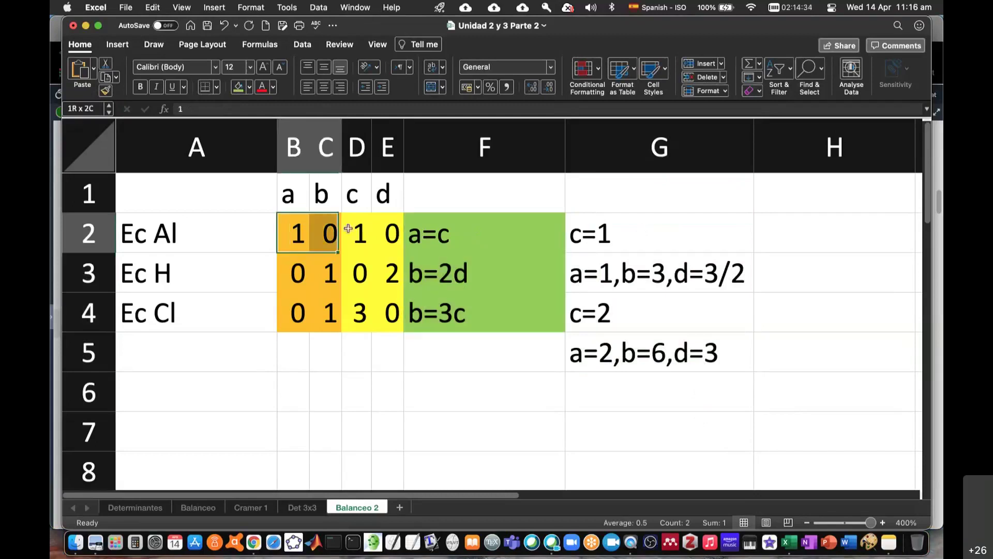
left_click(449, 297)
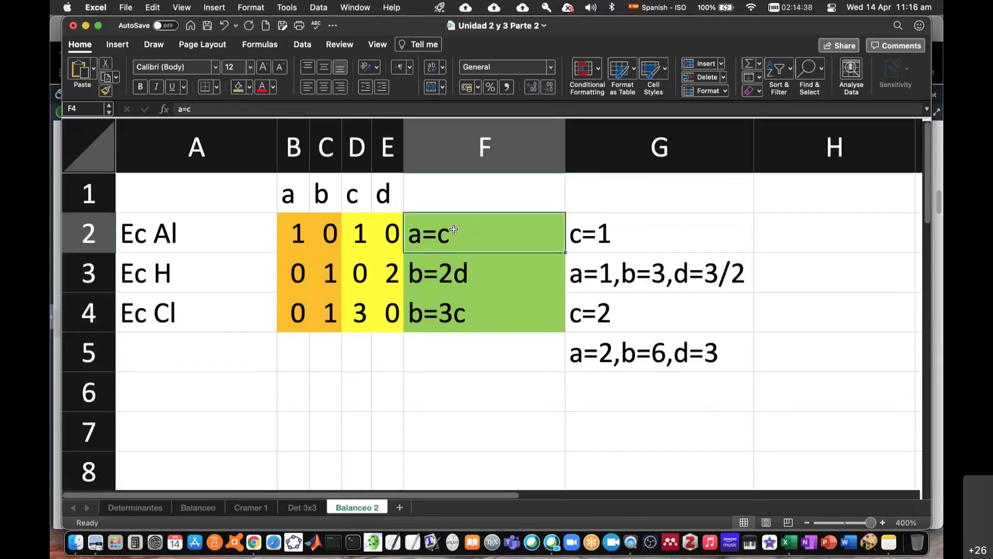
left_click_drag(453, 229, 450, 311)
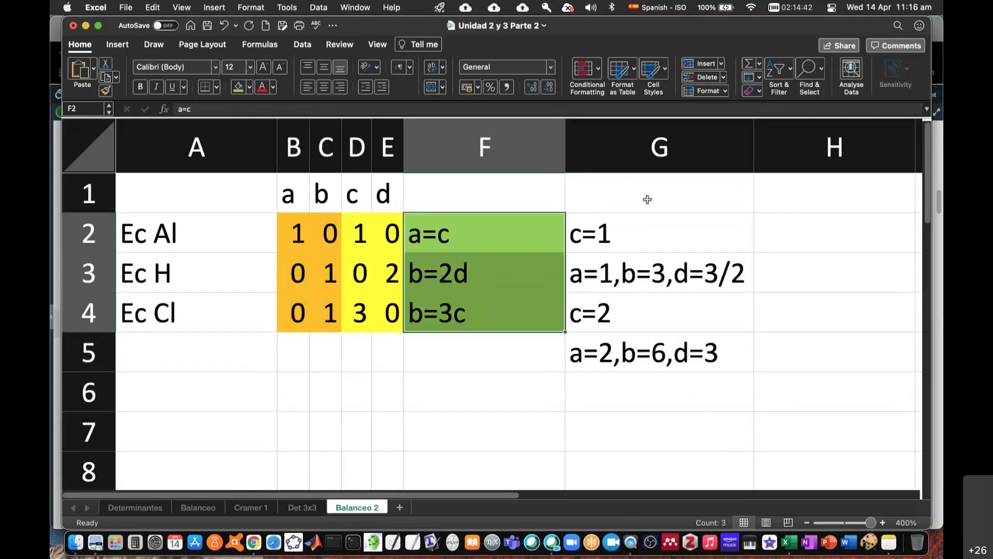
left_click(649, 229)
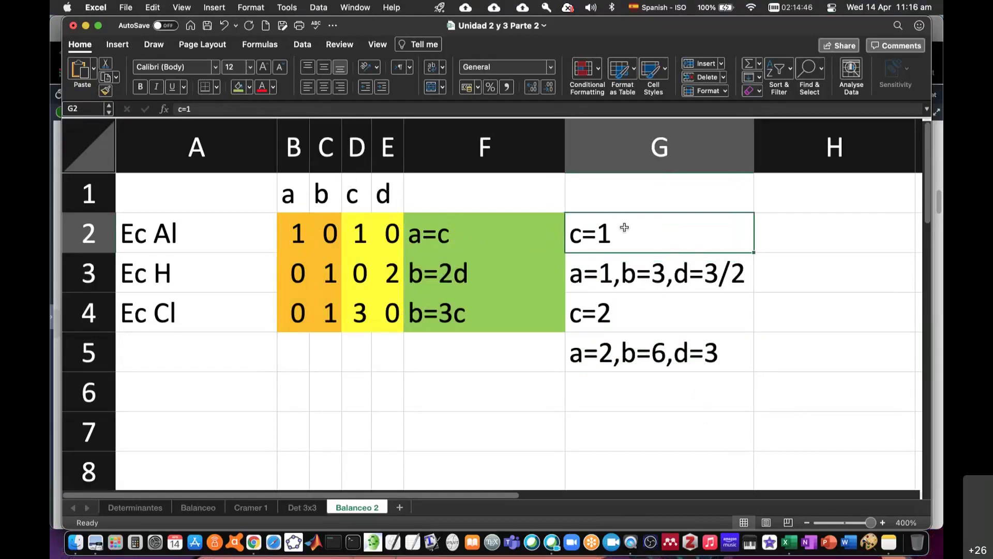
left_click_drag(632, 224, 640, 356)
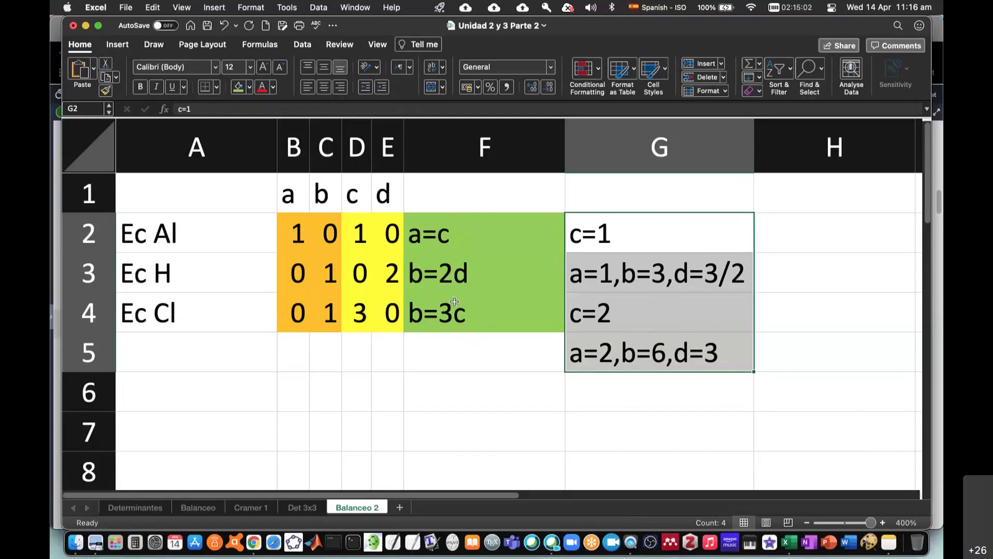
left_click_drag(469, 236, 475, 315)
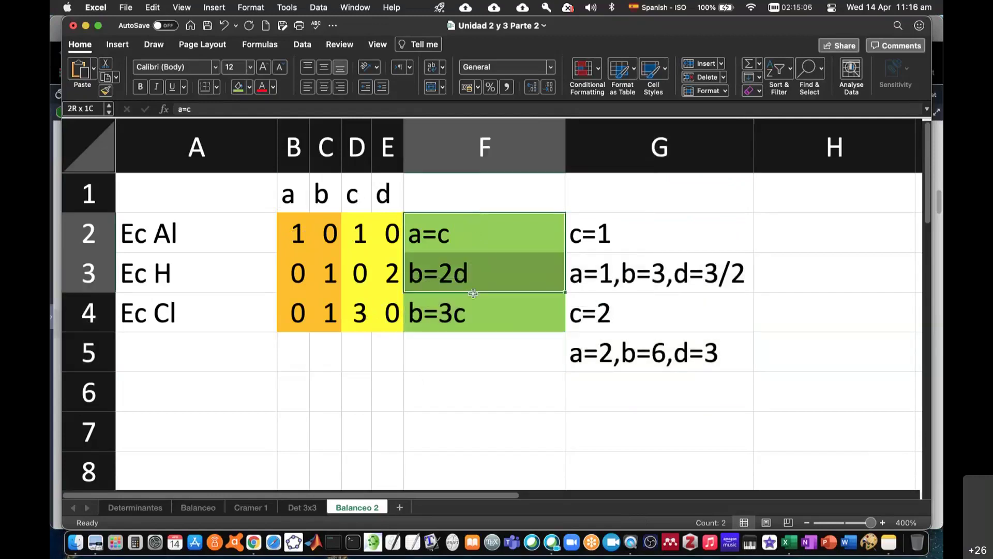
left_click(517, 350)
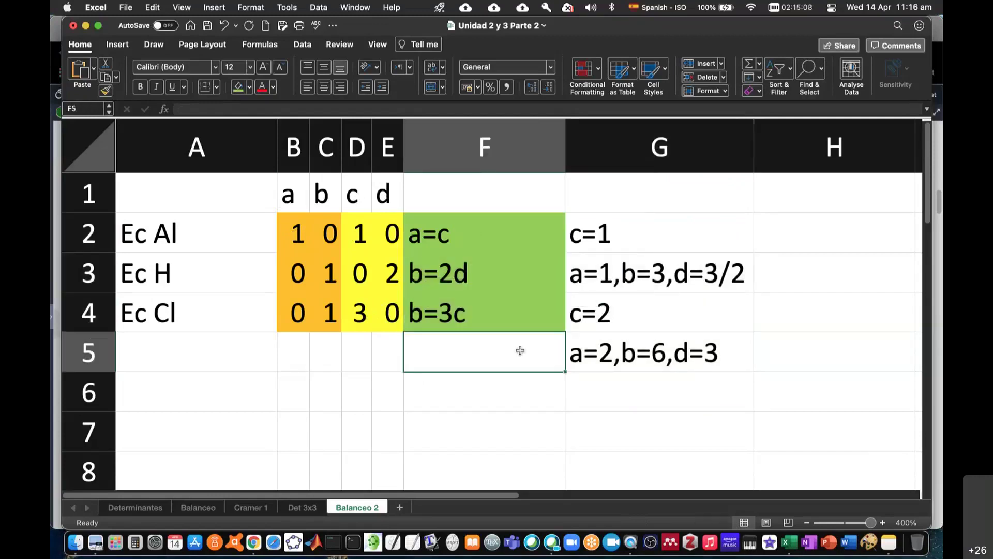
left_click(253, 547)
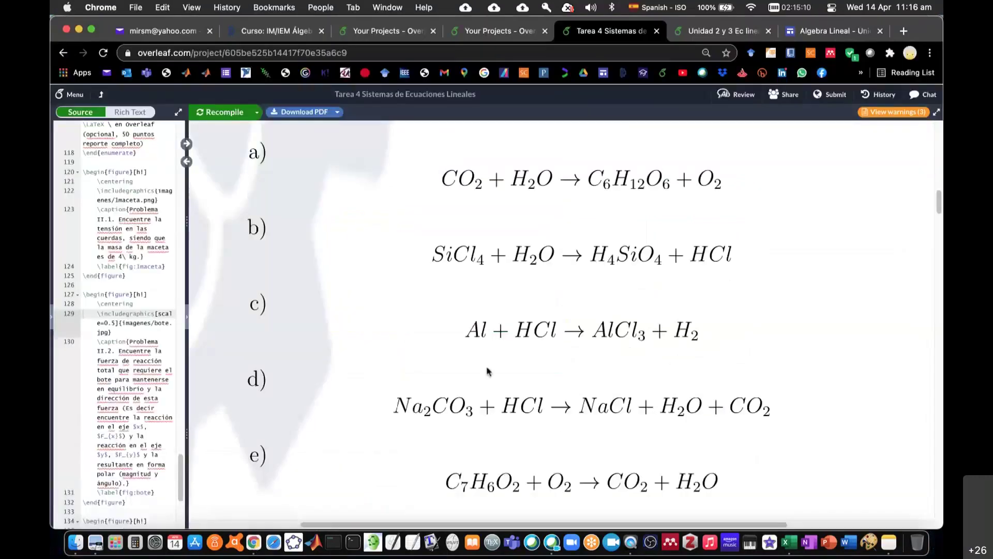
scroll(604, 408, "down", 3)
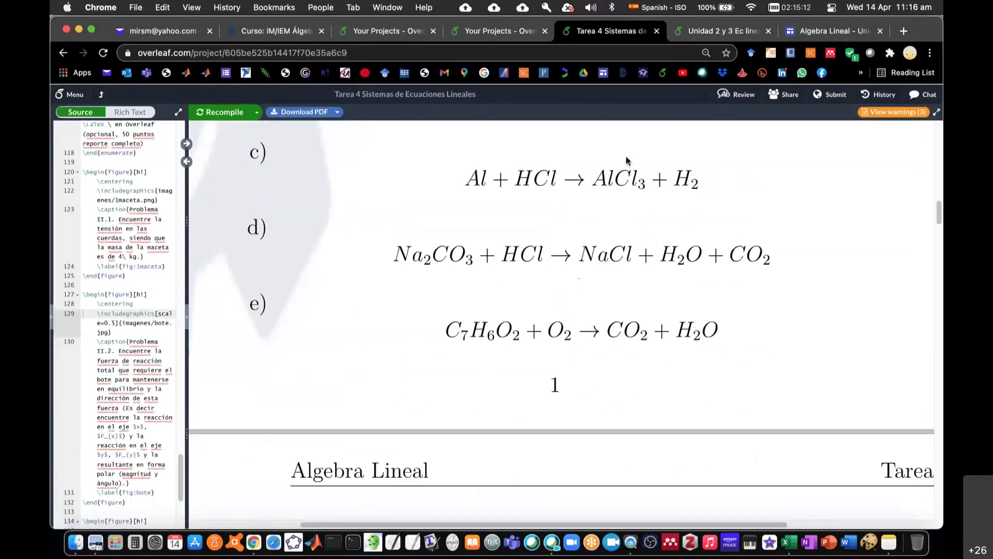
scroll(629, 304, "down", 3)
scroll(630, 303, "down", 3)
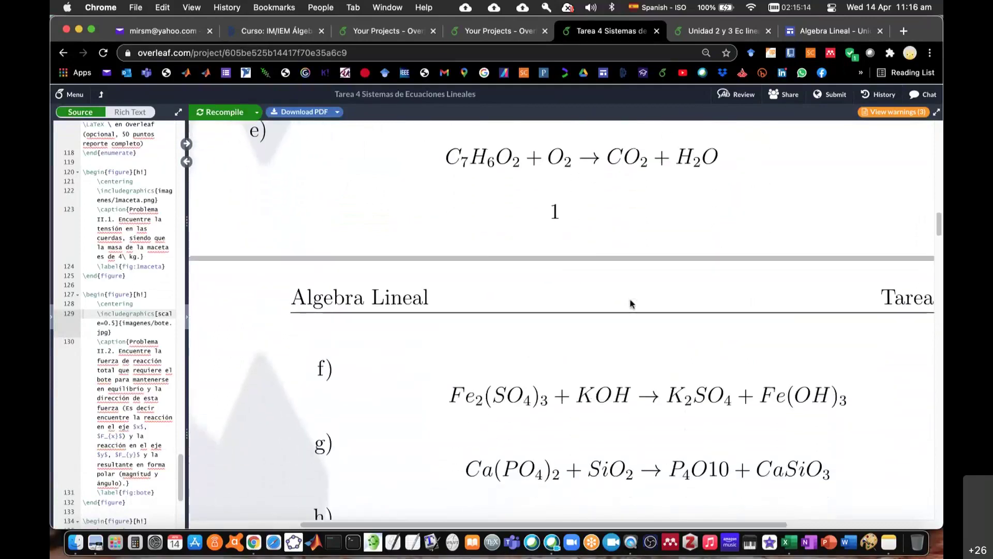
scroll(631, 303, "up", 1)
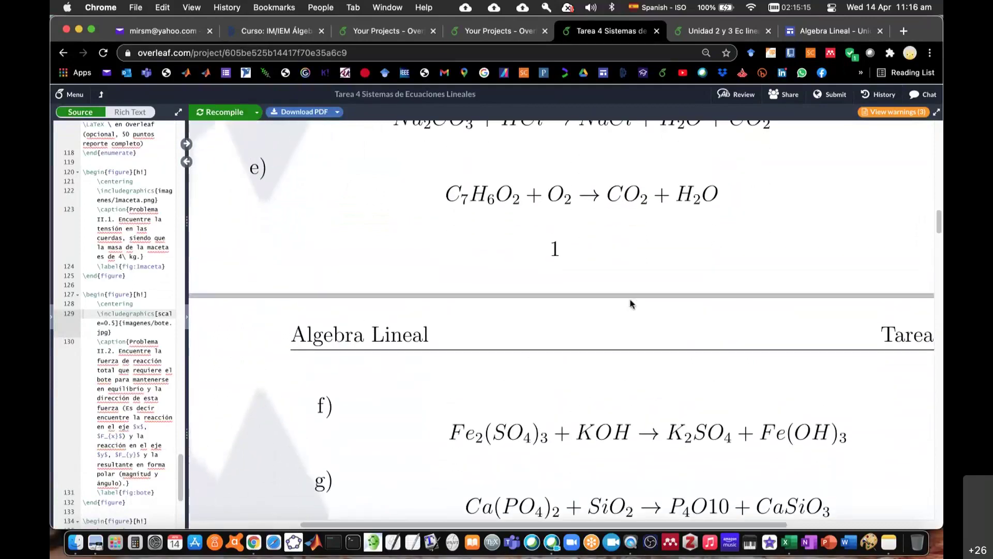
left_click(792, 546)
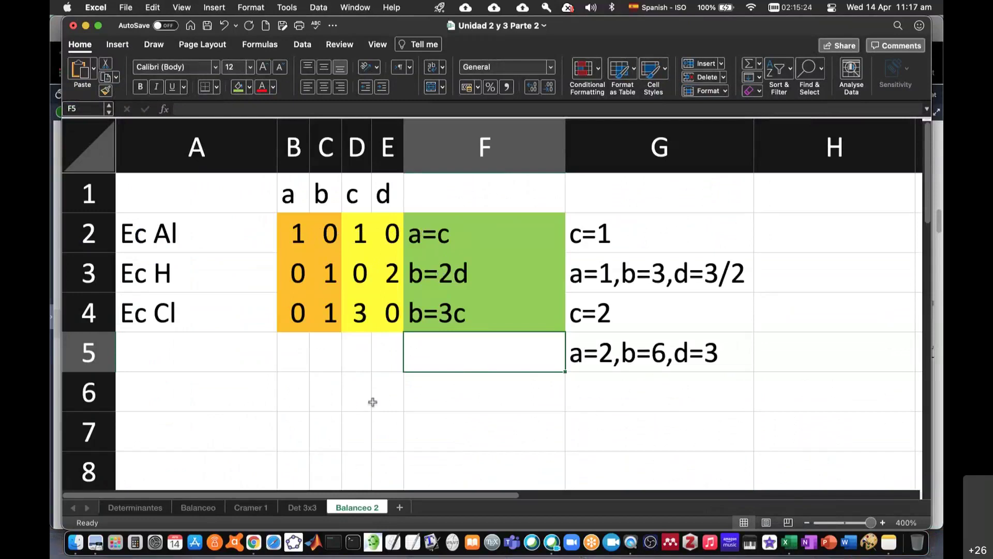
- Fill row 6 with coefficients 1, 0, -1, 0 in B6:E6 and the equation a+0b-c+0d=0 in F6
scroll(473, 363, "down", 1)
scroll(472, 368, "up", 1)
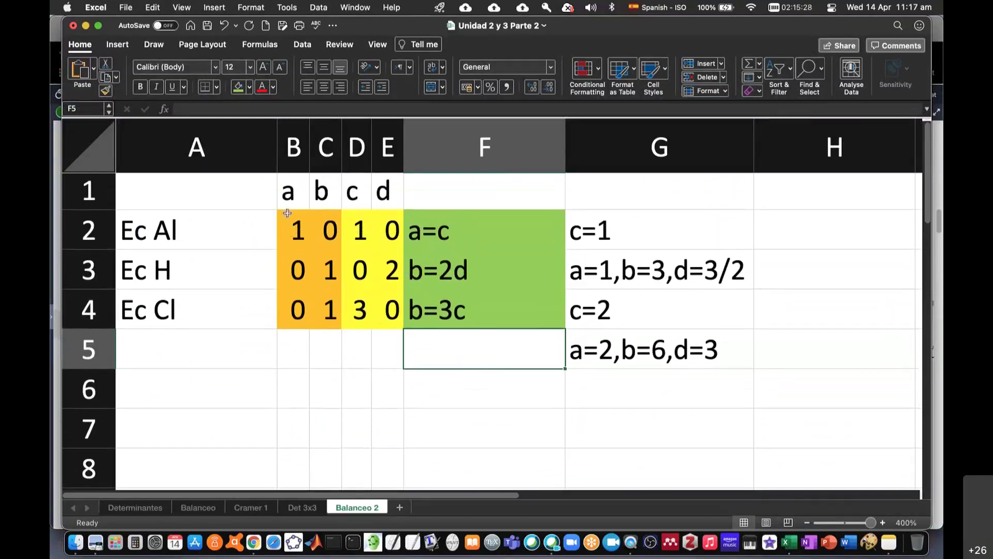
mouse_move(290, 219)
left_mouse_down()
mouse_move(393, 274)
mouse_move(396, 314)
left_mouse_up()
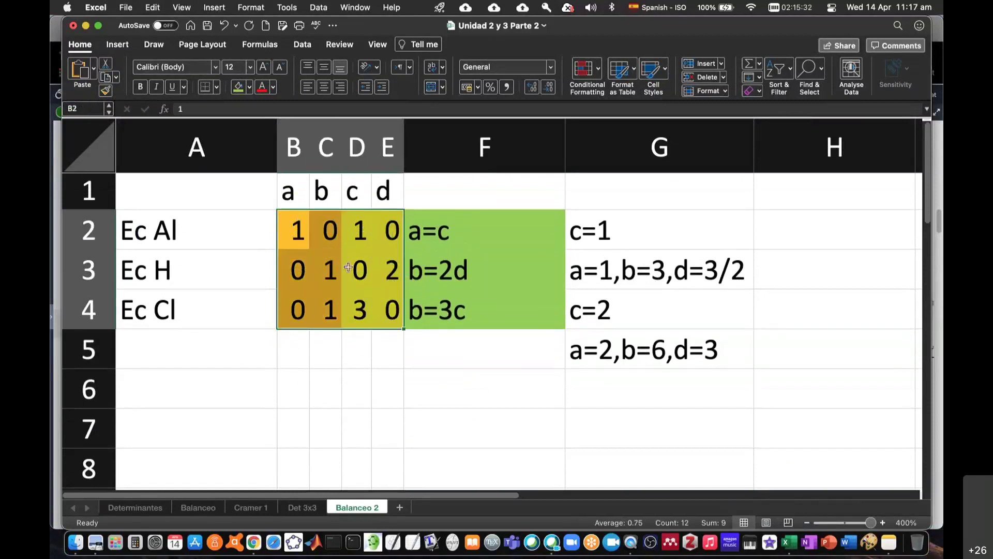
left_click(302, 387)
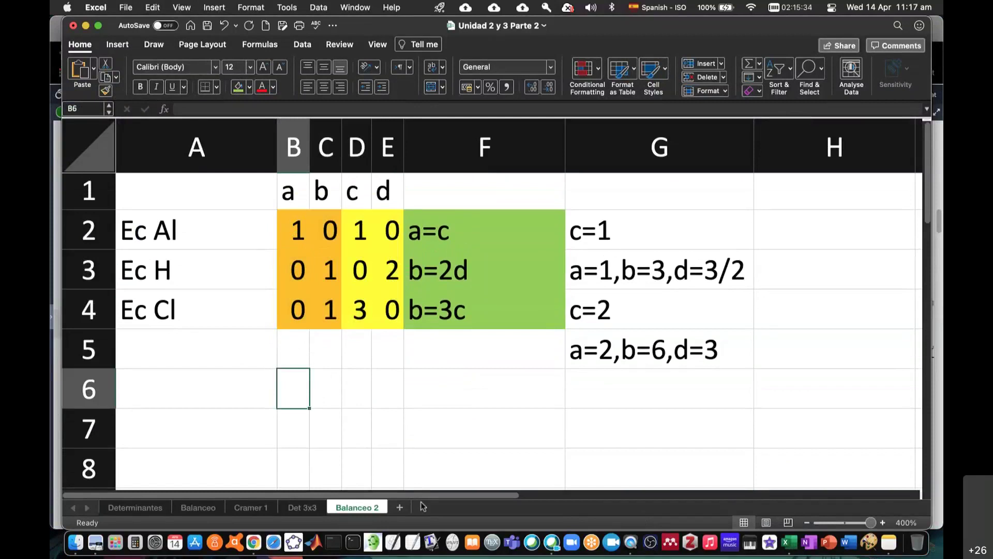
type("1")
key("Tab")
type("0")
key("Tab")
type("-")
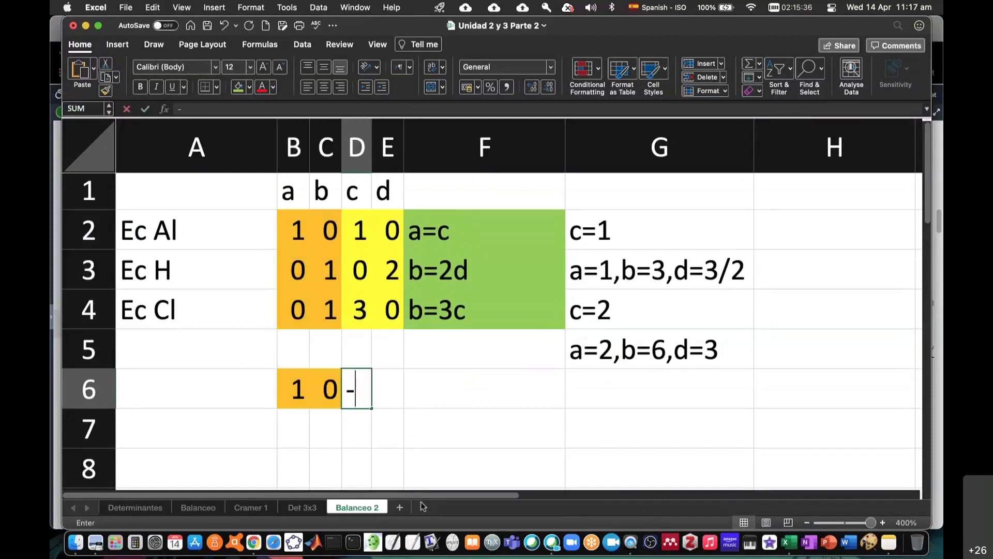
type("1")
key("Tab")
type("0")
key("Tab")
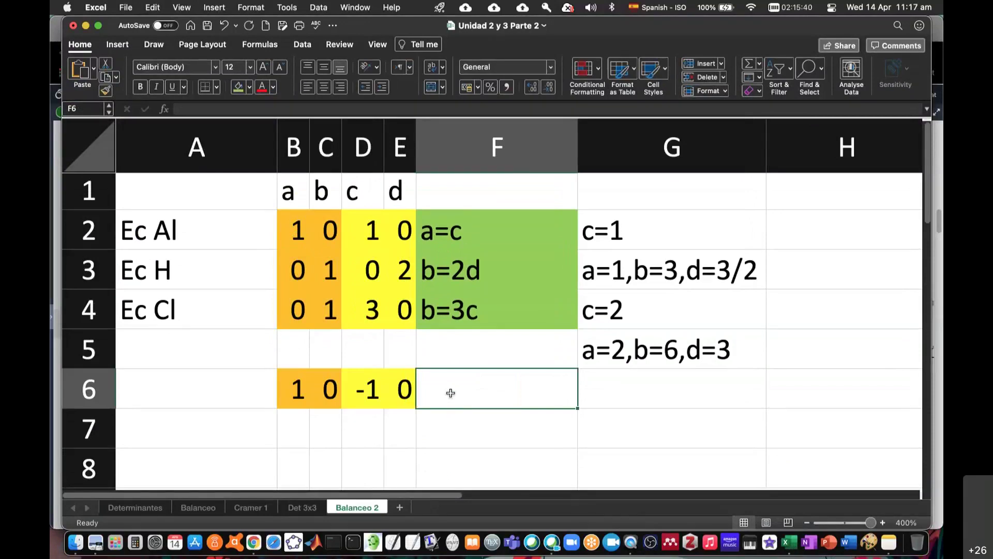
type("a+")
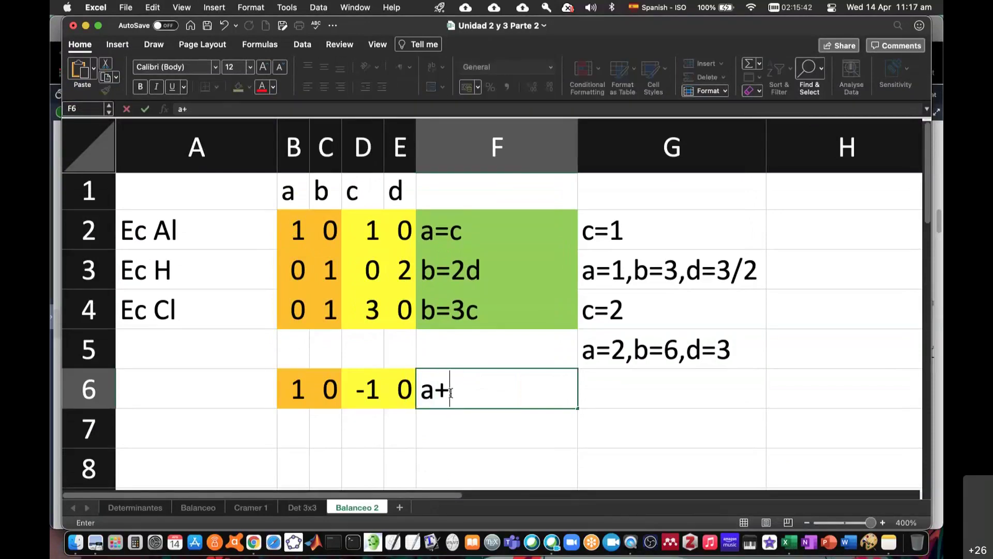
type("0b-")
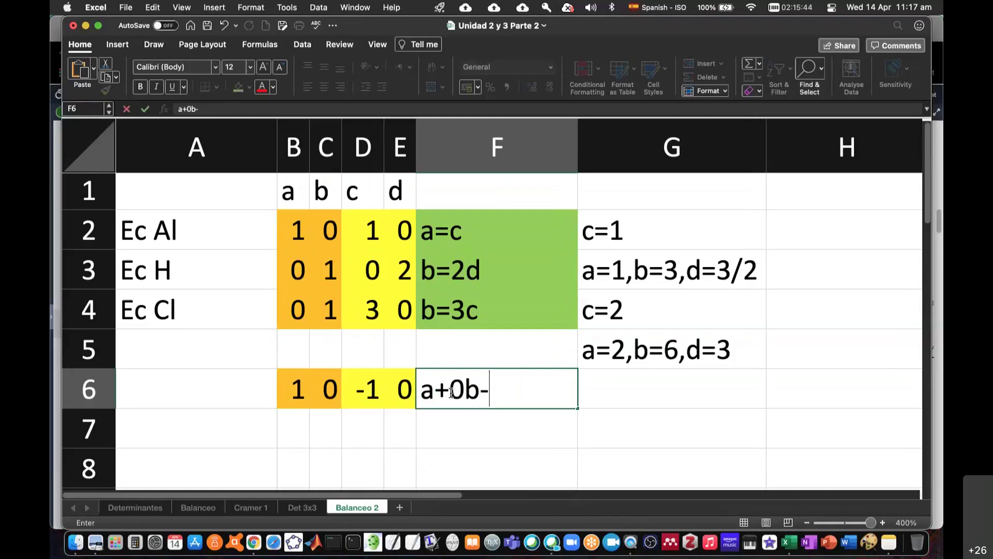
type("c+")
type("0d=0")
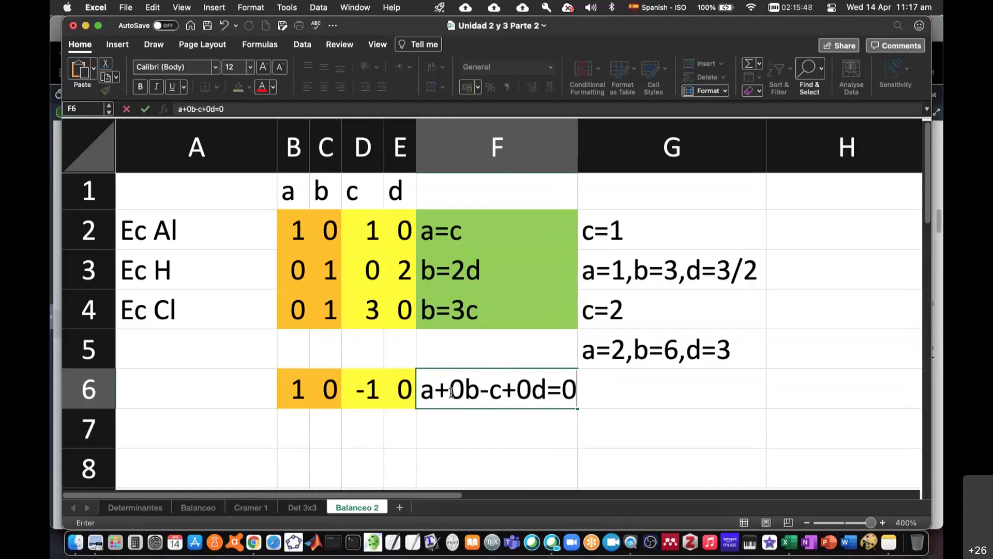
key("Return")
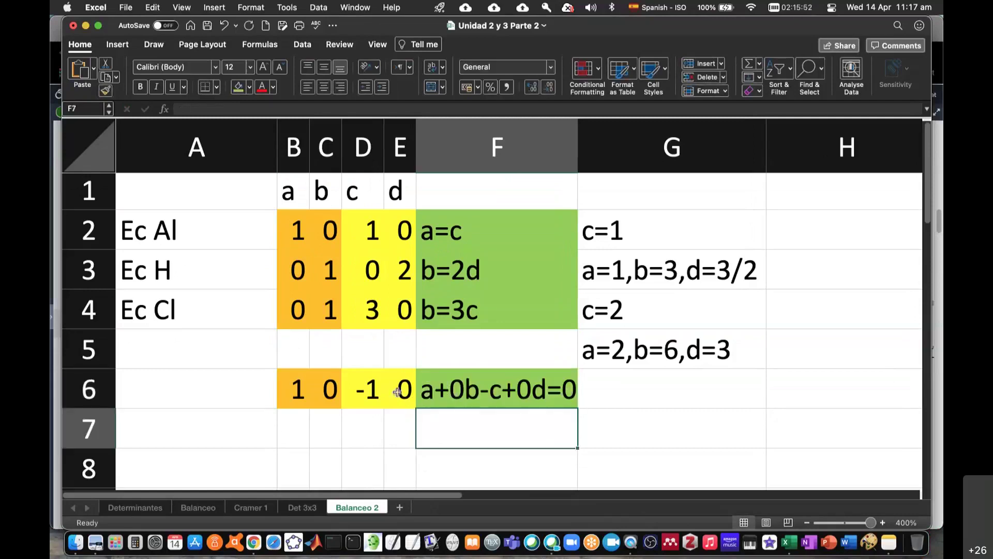
left_click_drag(373, 225, 399, 309)
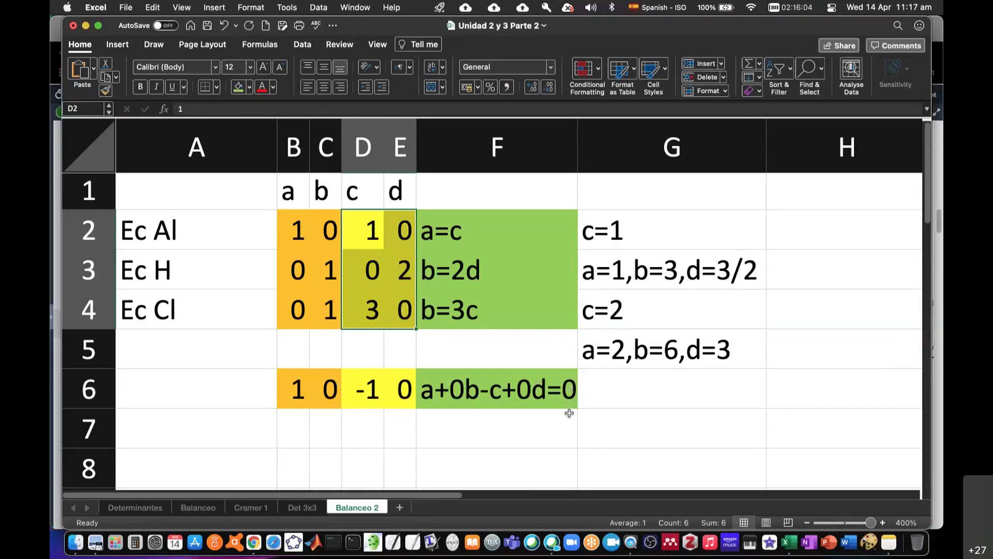
scroll(588, 411, "down", 1)
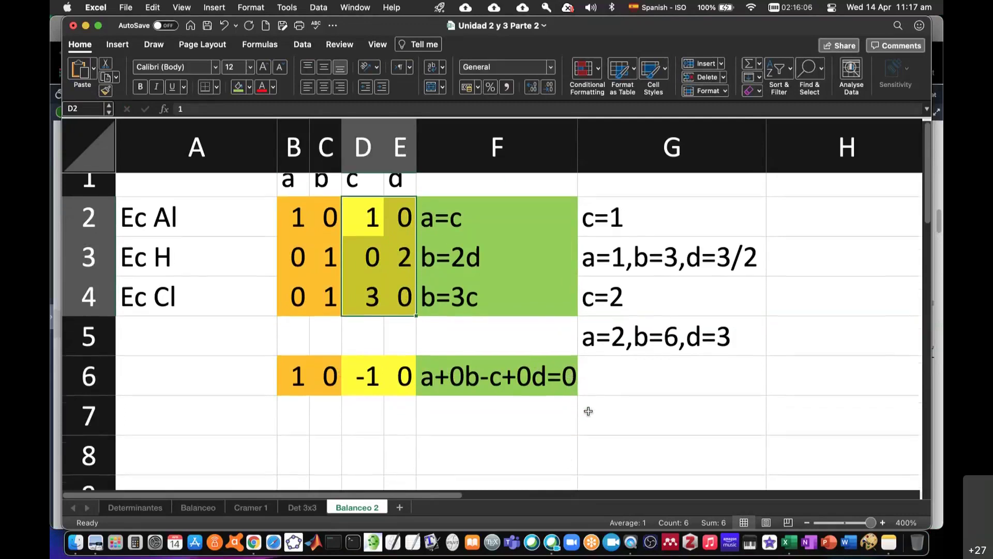
scroll(588, 411, "up", 1)
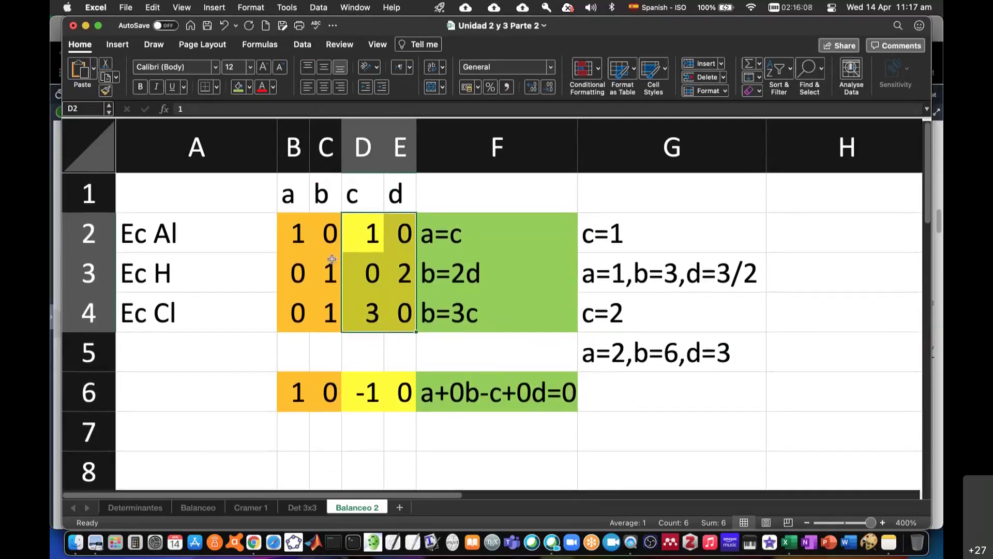
left_click_drag(298, 233, 470, 314)
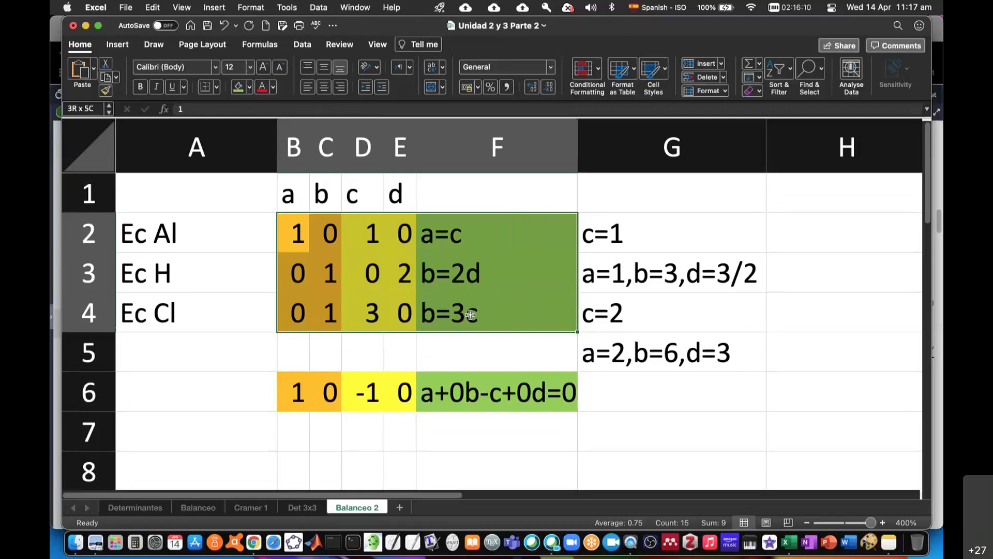
mouse_move(362, 233)
left_mouse_down()
mouse_move(406, 274)
mouse_move(408, 317)
left_mouse_up()
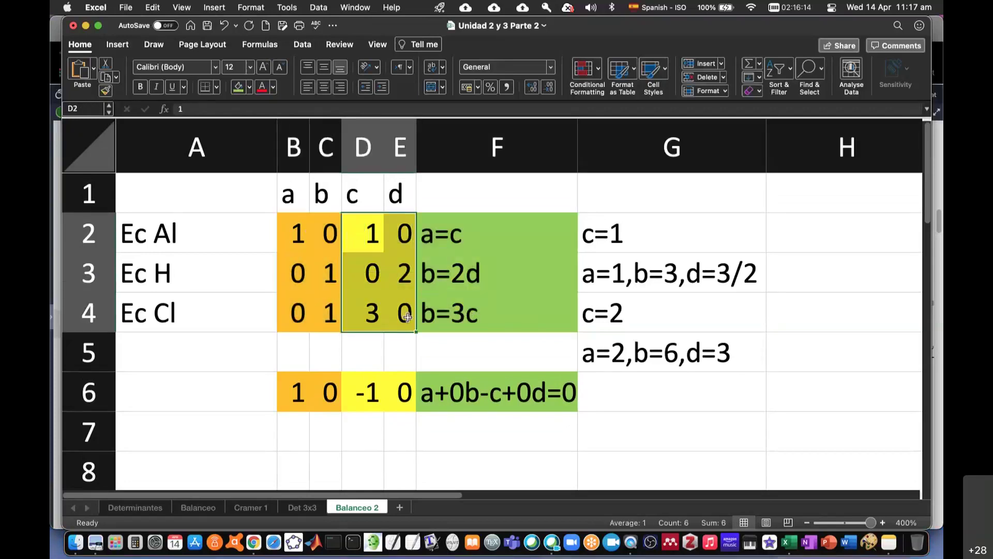
scroll(348, 350, "down", 1)
left_click(372, 197)
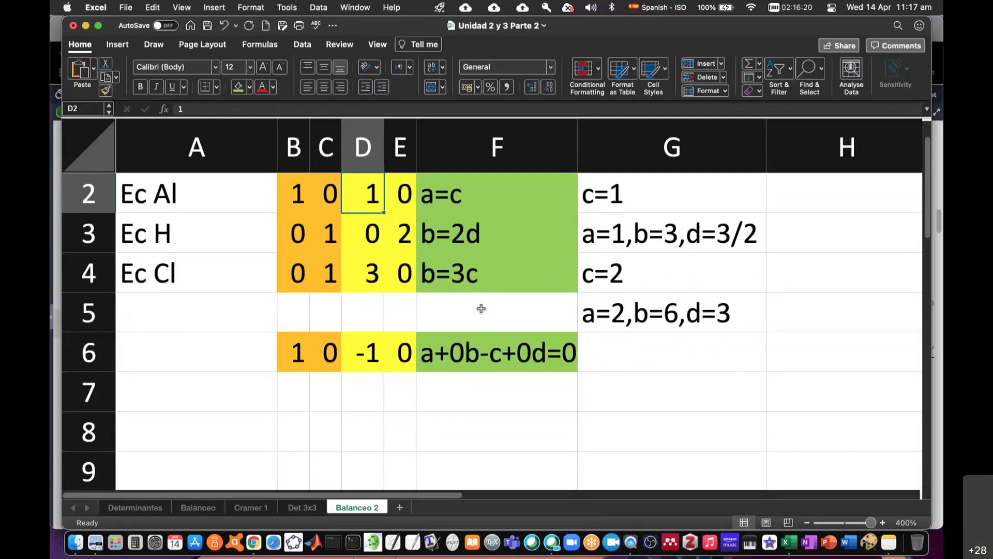
scroll(481, 308, "up", 1)
- Enter coefficients 0, 1, 0, -2 in B7:E7 and the equation 0a+b+0c-2d=0 in F7
left_click(315, 402)
key("Left")
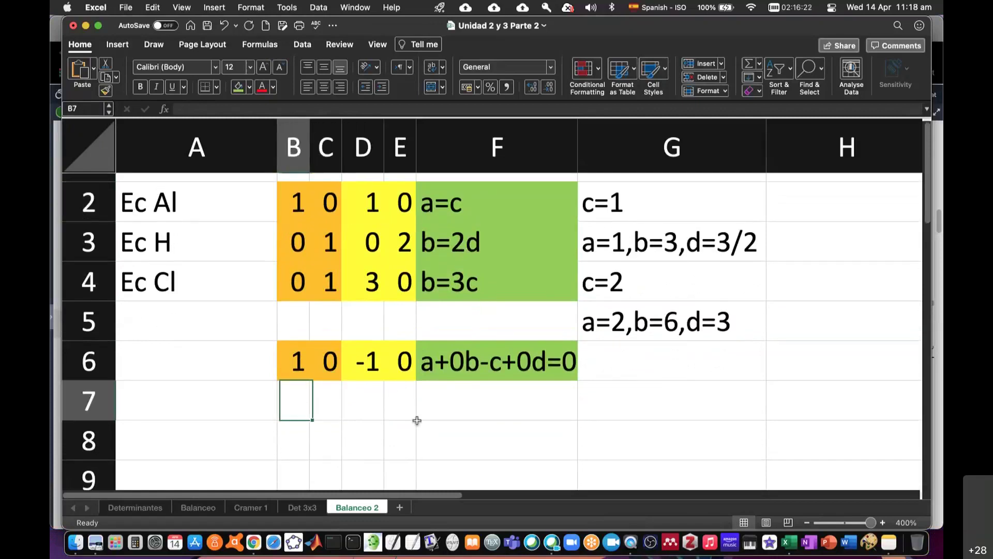
type("0")
key("Tab")
type("1")
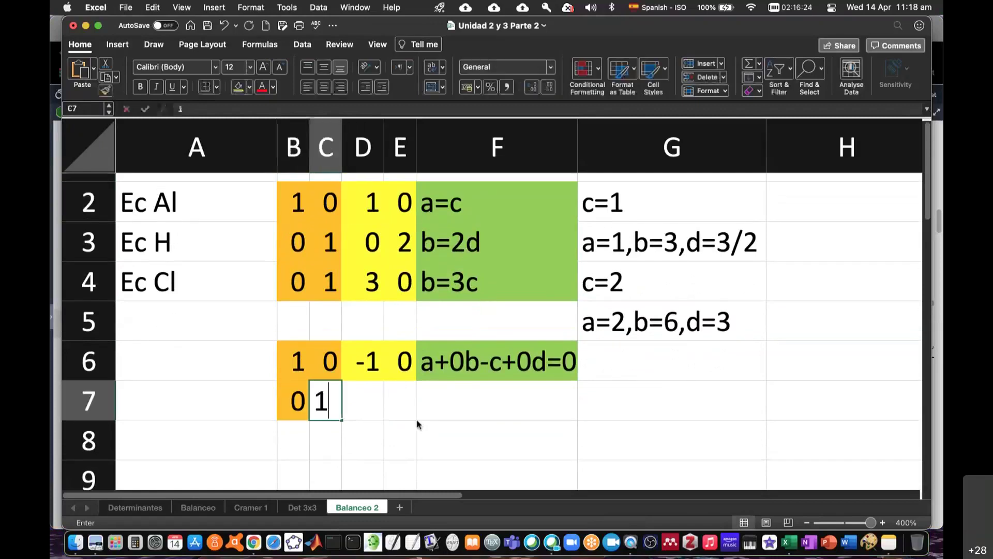
key("Tab")
type("0")
key("Tab")
type("-")
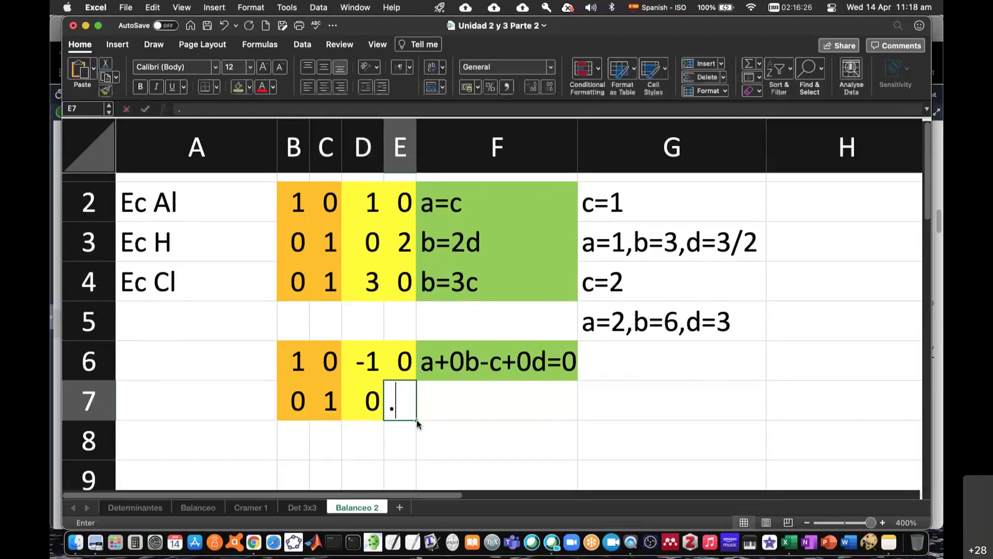
type("2")
key("Tab")
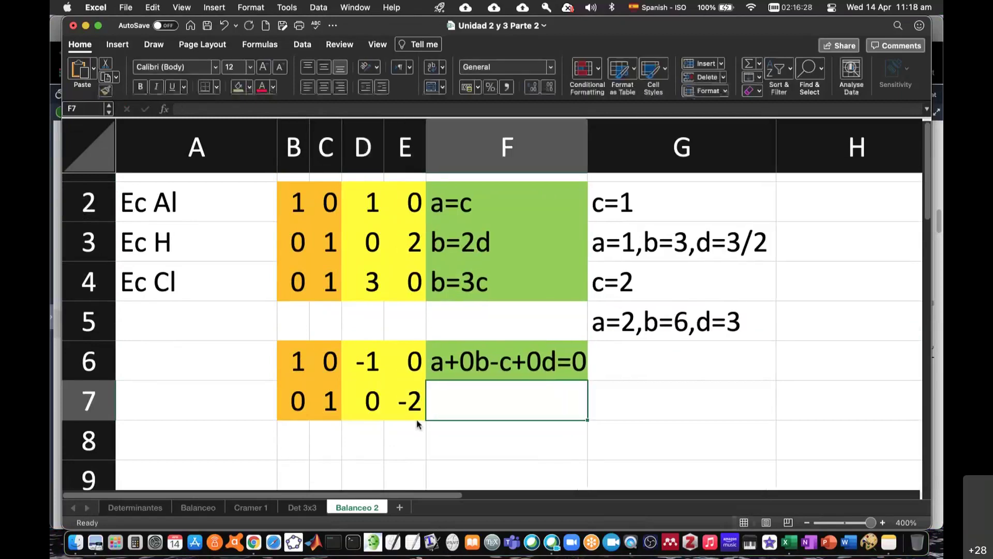
type("0a")
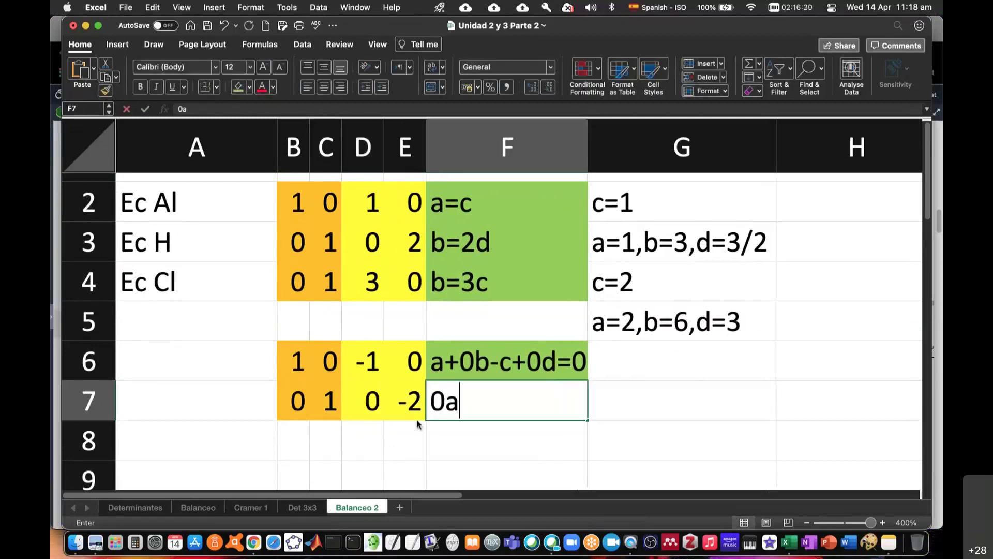
type("+b")
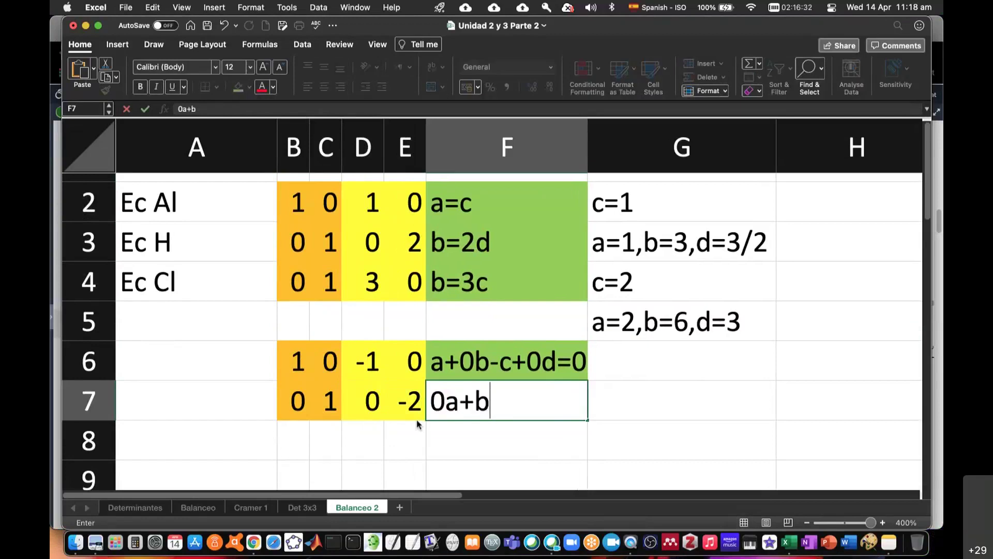
type("+0")
type("c-2d=0")
key("Return")
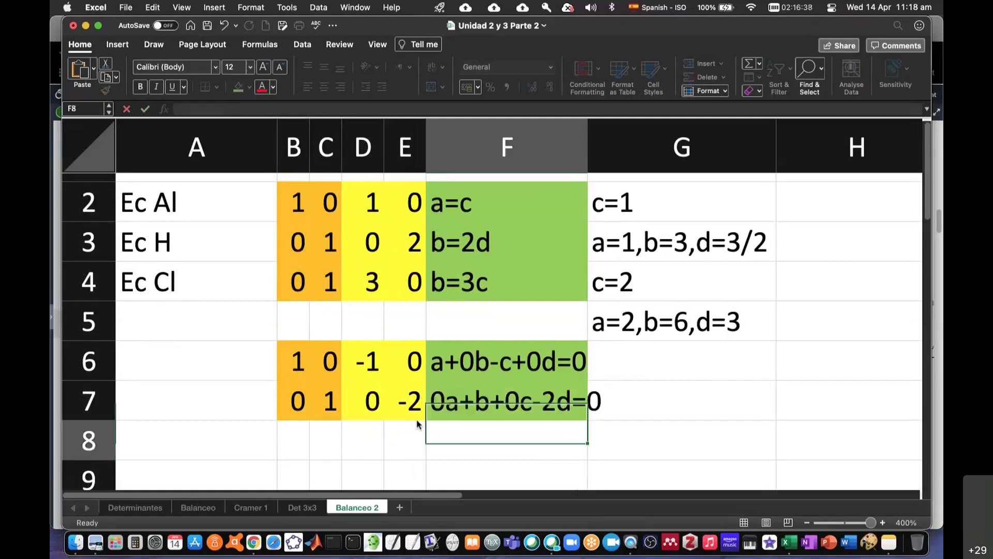
- Widen column F to fit the equations and compare them with the original system B2:F4
left_click_drag(587, 150, 618, 150)
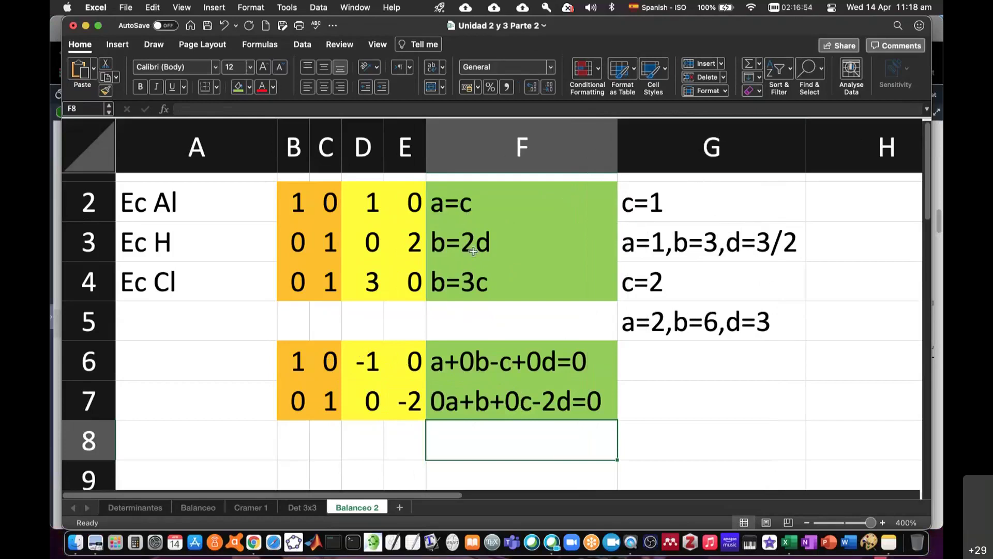
left_click_drag(309, 206, 465, 273)
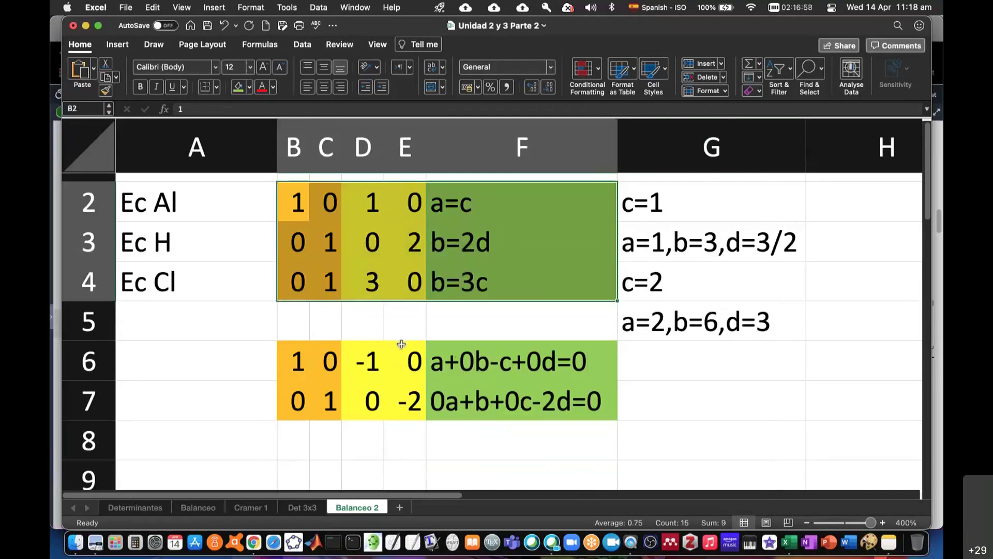
left_click_drag(540, 357, 541, 404)
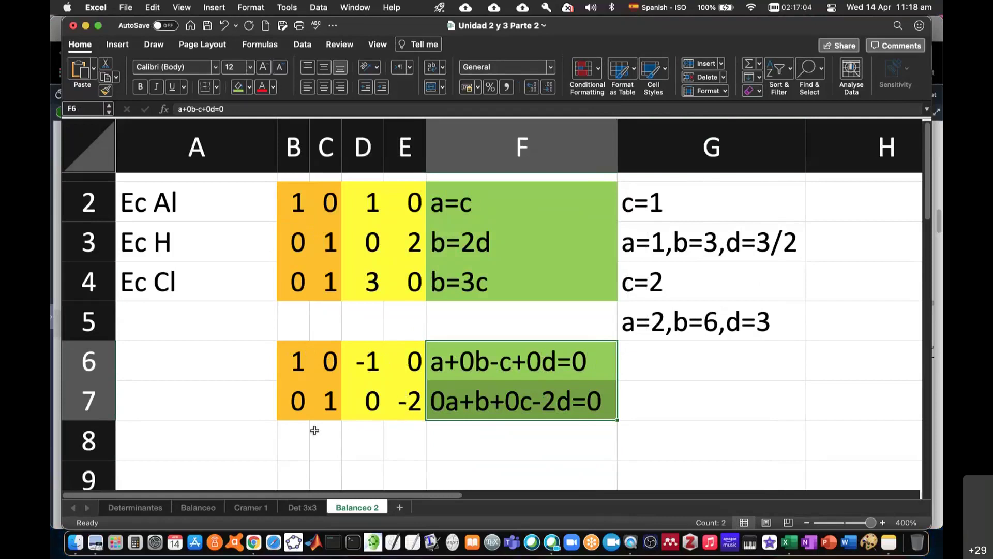
- Enter coefficients 0, 1, -3, 0 in B8:E8 and the equation 0a+b-3c+0d=0 in F8
left_click(292, 439)
type("0")
key("Tab")
type("1")
key("Tab")
type("-")
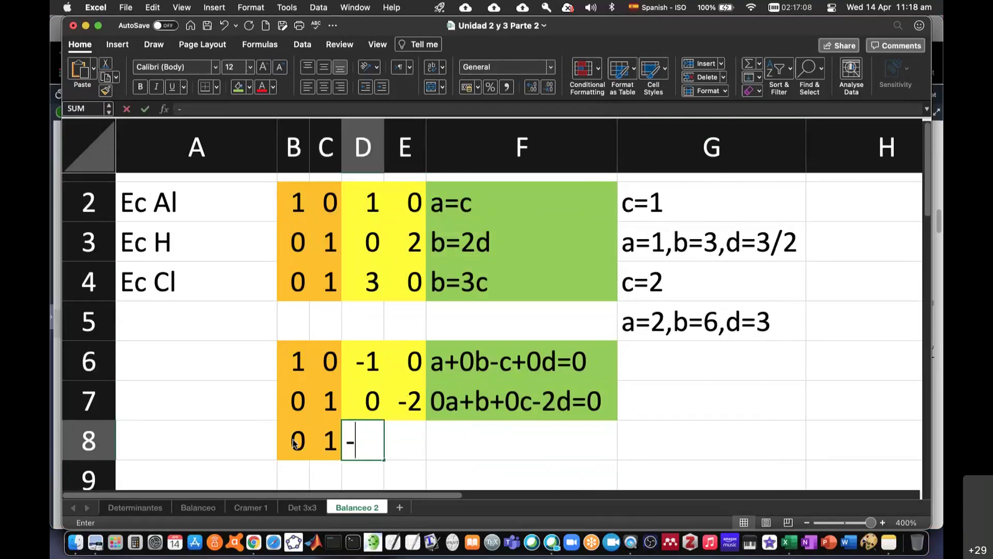
type("3")
key("Tab")
type("0")
key("Tab")
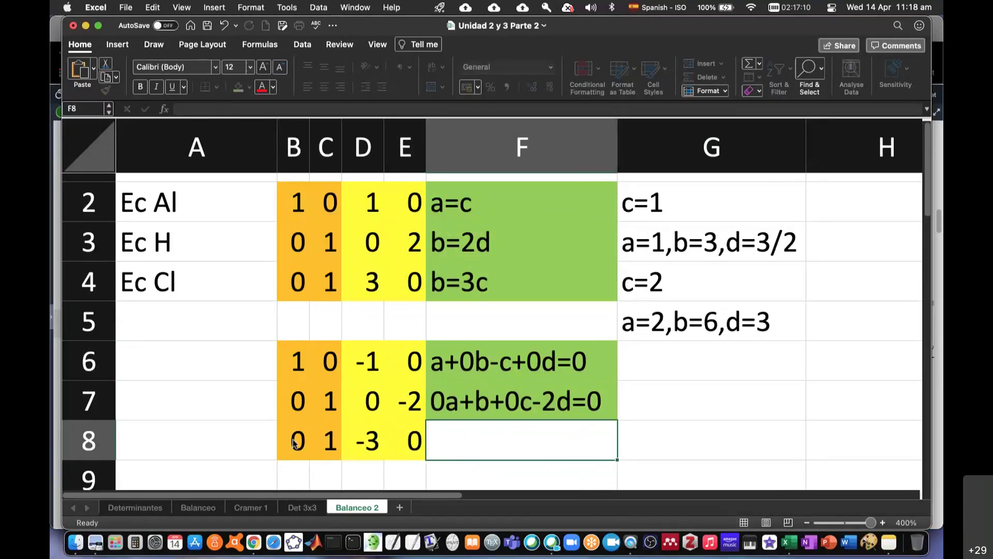
type("0a")
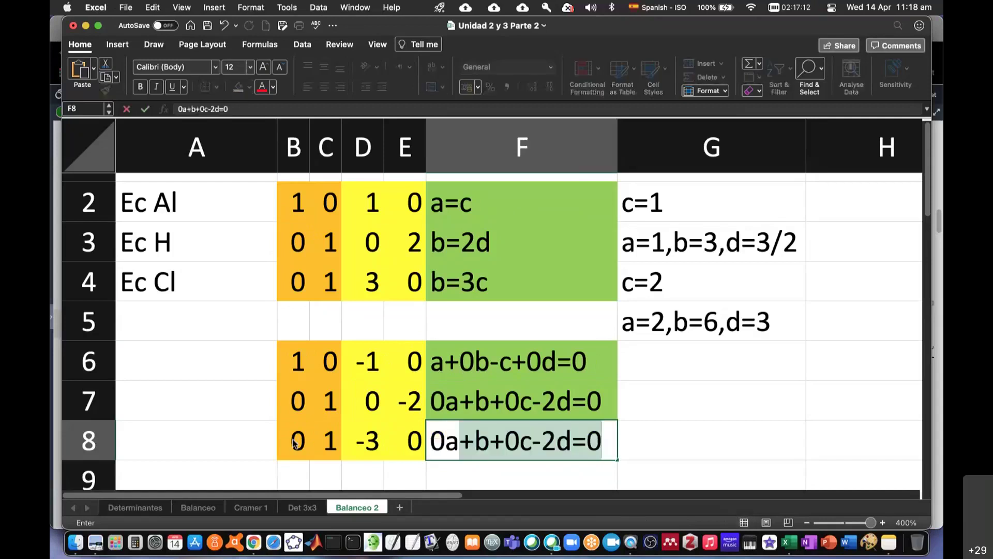
type("+")
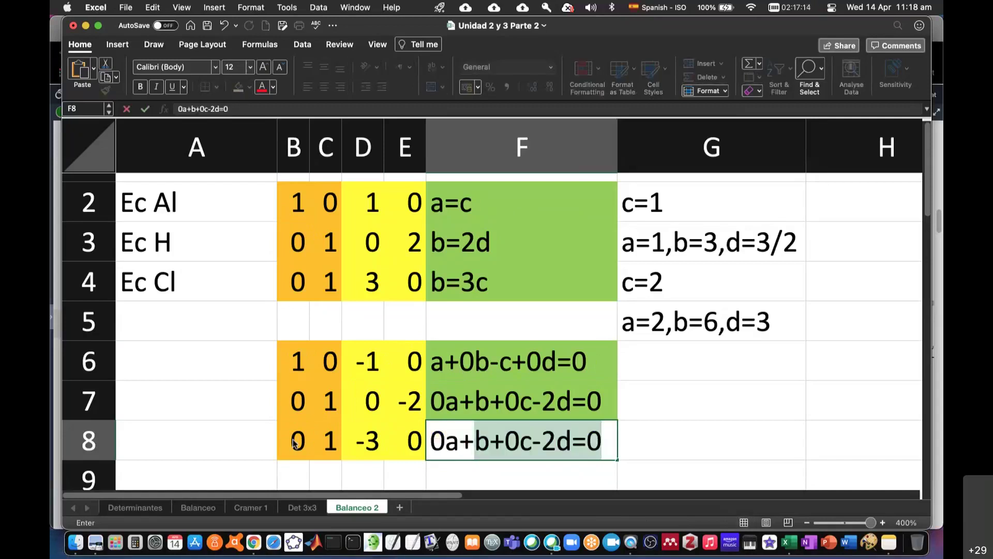
type("b-3c+0d=0")
key("Return")
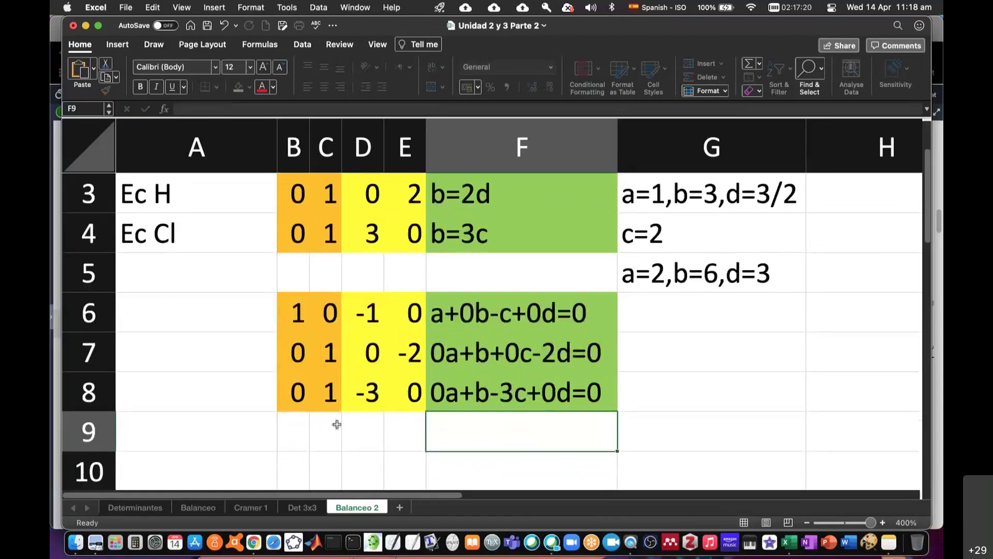
scroll(336, 424, "up", 2)
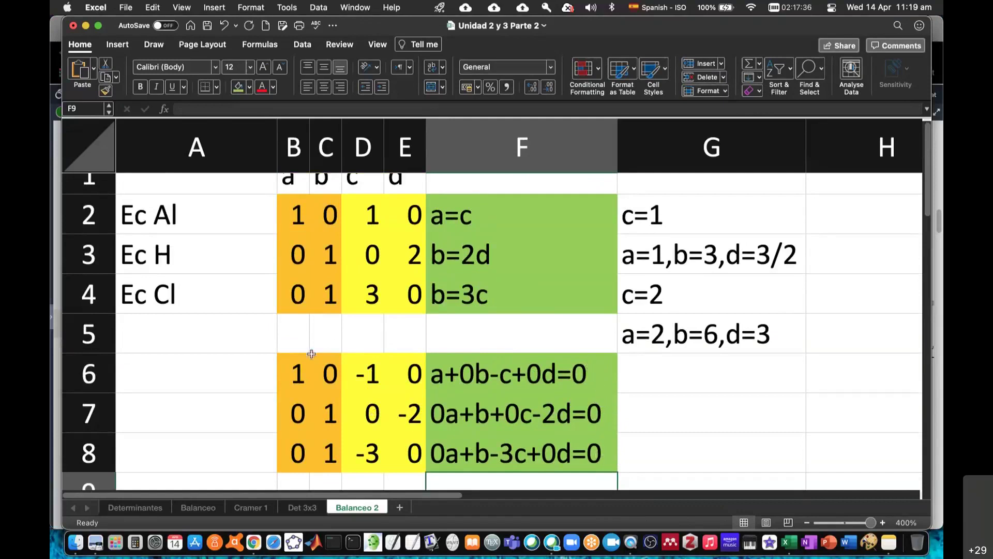
- Give the new coefficient block B6:E8 an orange fill
left_click_drag(303, 369, 413, 453)
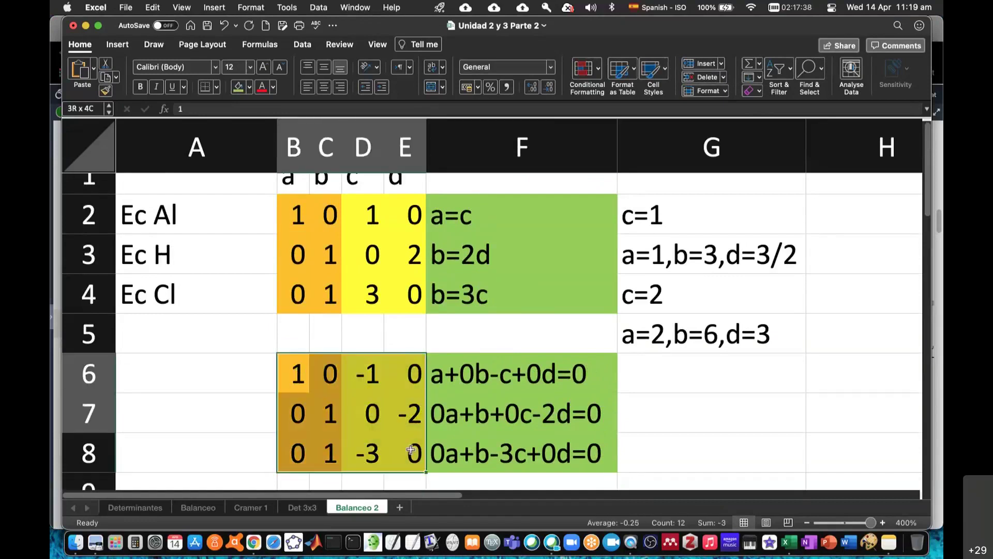
left_click(251, 89)
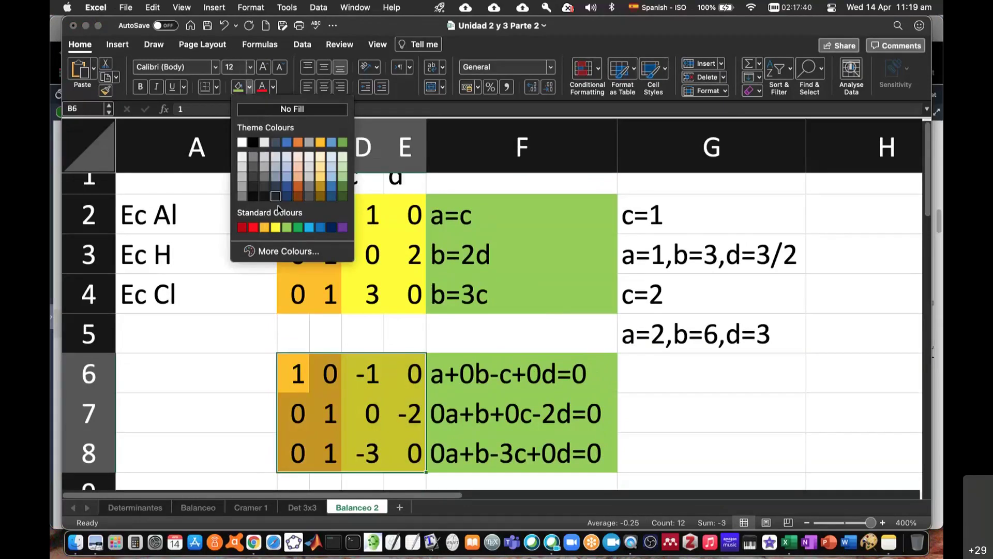
left_click(265, 230)
- Compare the original system B2:F4 with the new equation rows
left_click(331, 263)
left_click_drag(299, 209, 414, 300)
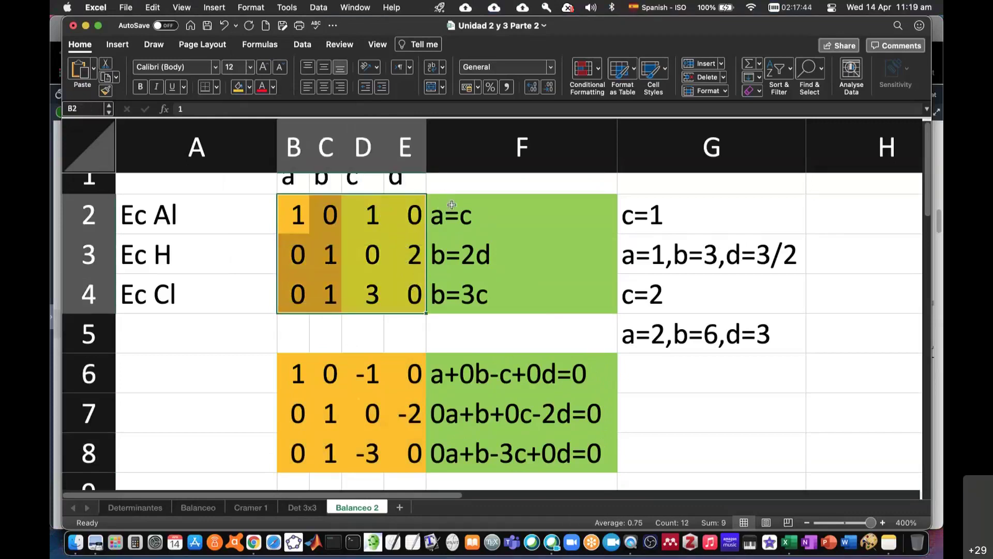
left_click_drag(453, 204, 456, 297)
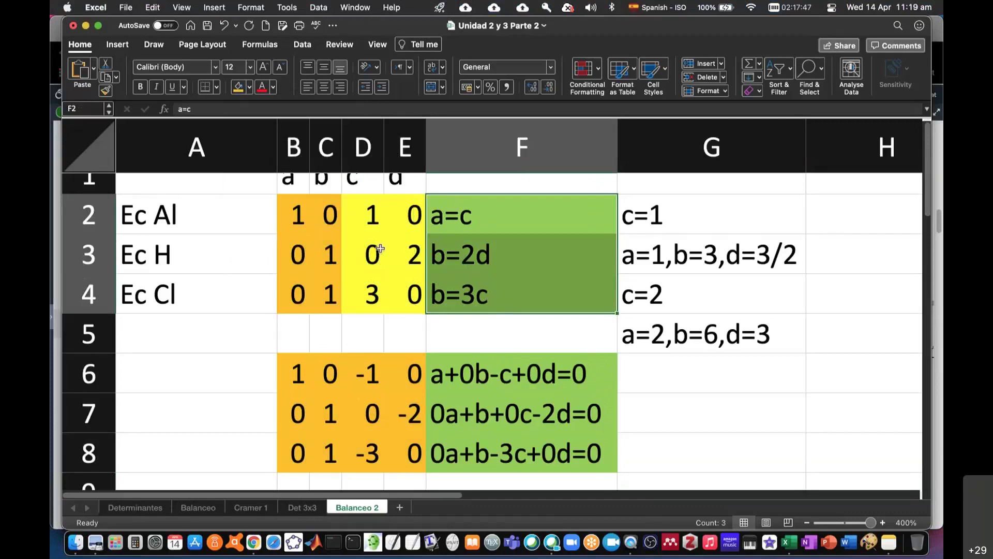
left_click_drag(297, 212, 465, 297)
mouse_move(289, 373)
left_mouse_down()
mouse_move(535, 379)
mouse_move(551, 450)
left_mouse_up()
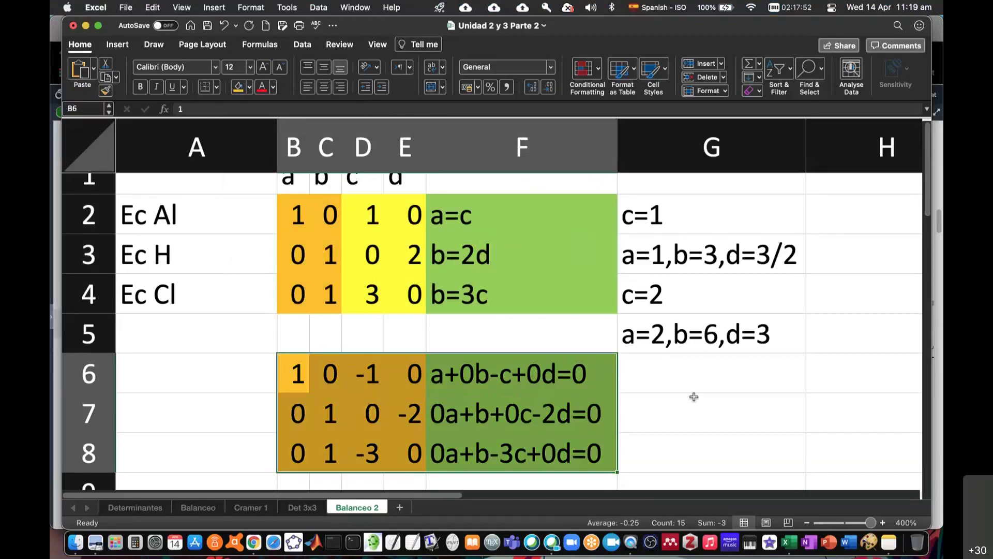
left_click(694, 397)
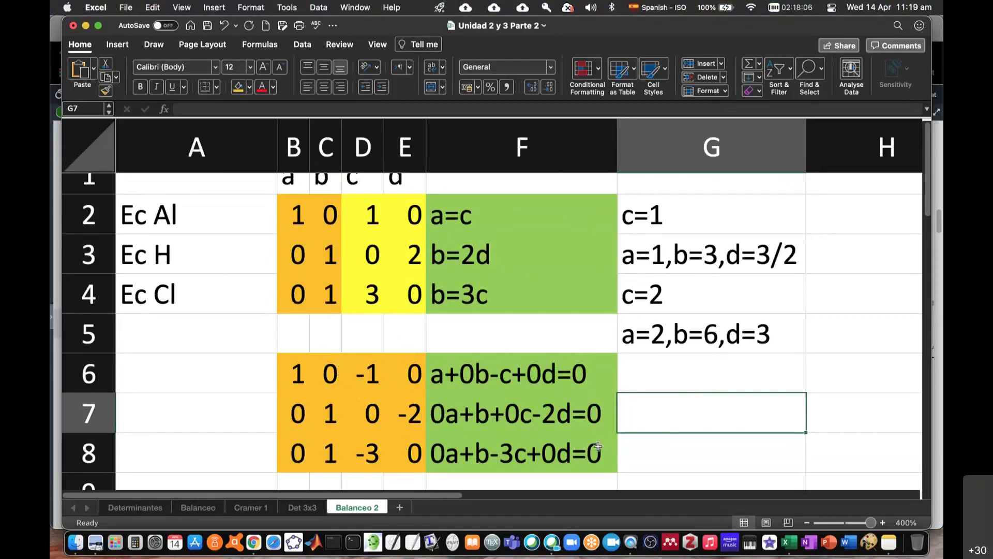
scroll(598, 431, "down", 1)
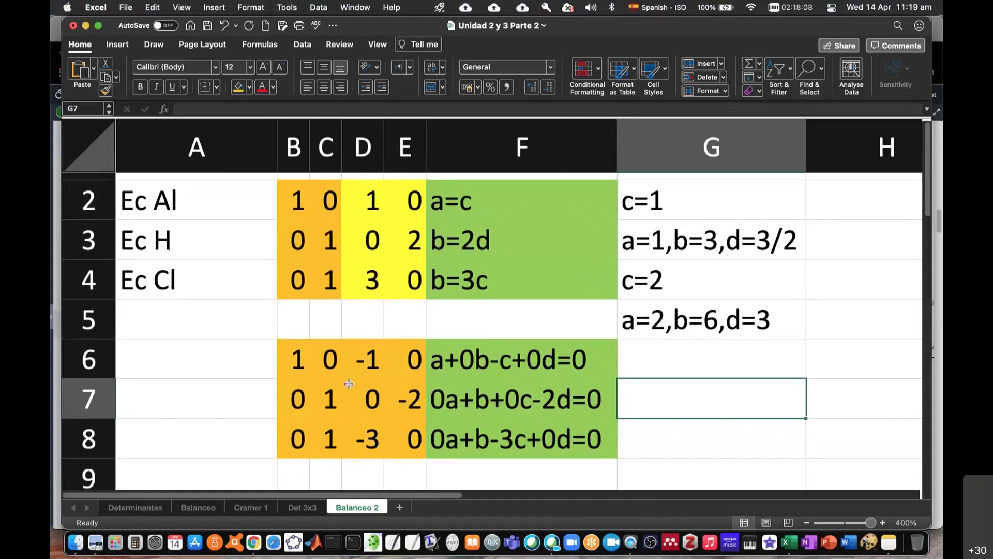
left_click_drag(297, 357, 419, 440)
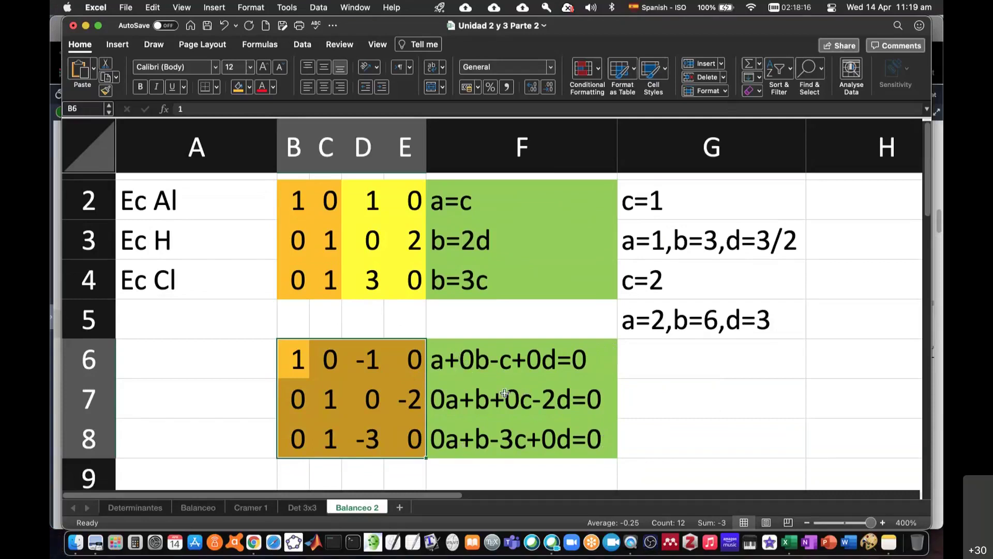
scroll(505, 393, "up", 1)
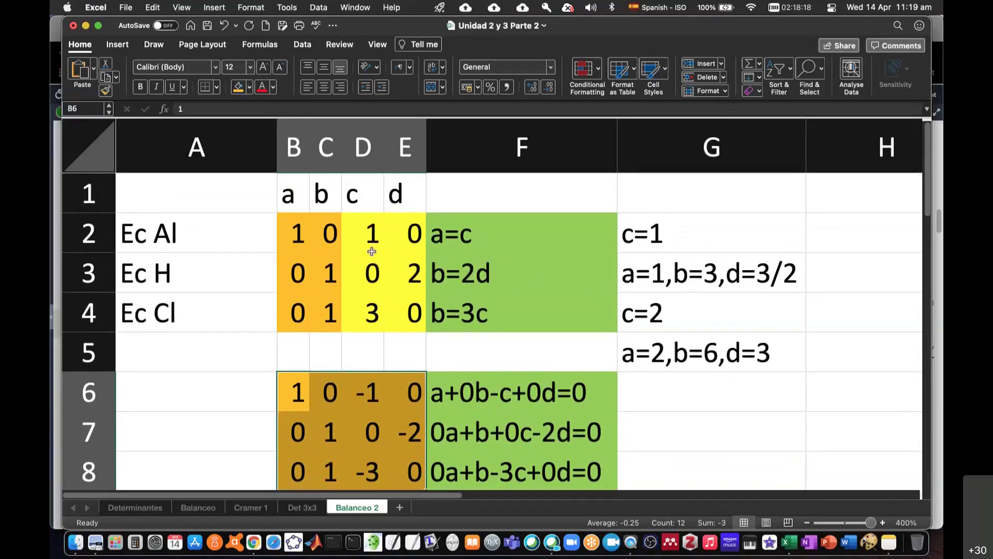
scroll(505, 393, "down", 1)
scroll(513, 380, "up", 1)
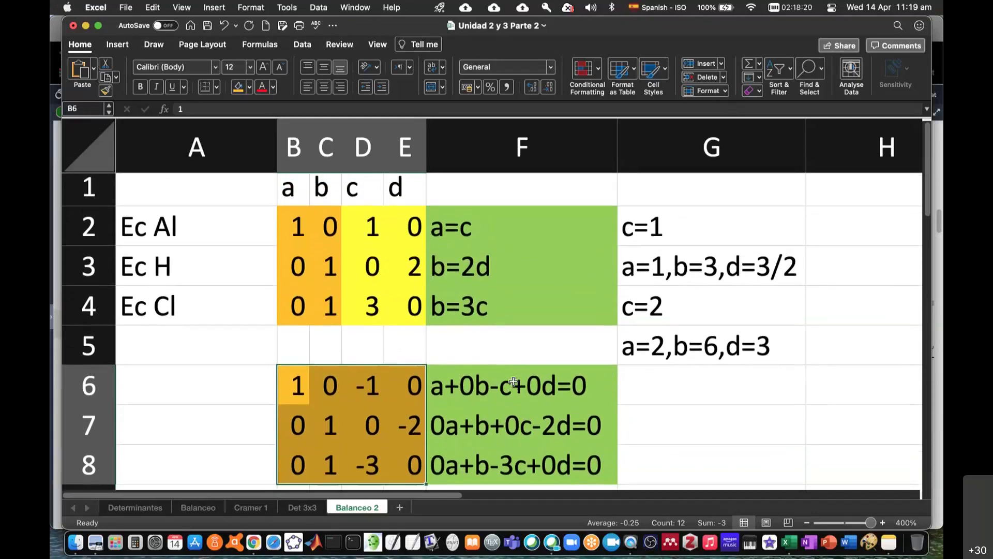